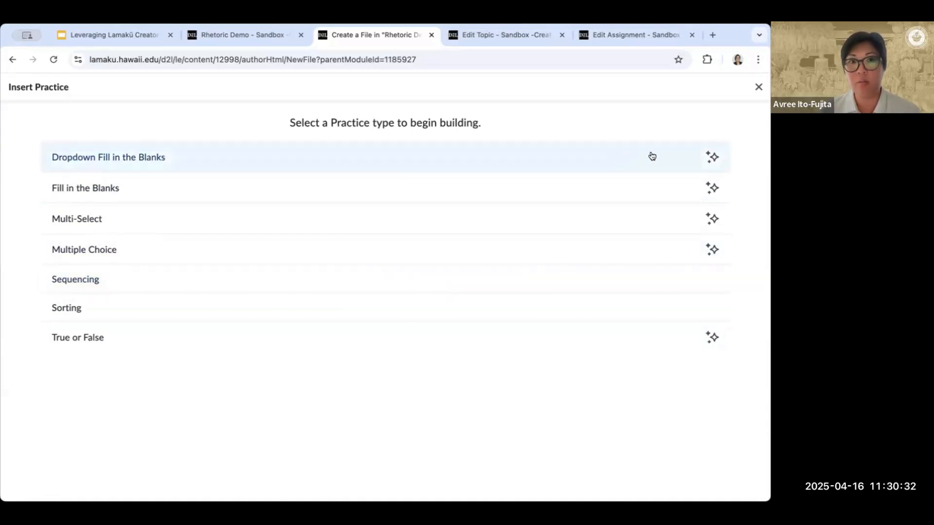
- Close the practice type selection and go to the Rhetoric Demo module page of the course content
left_click(757, 88)
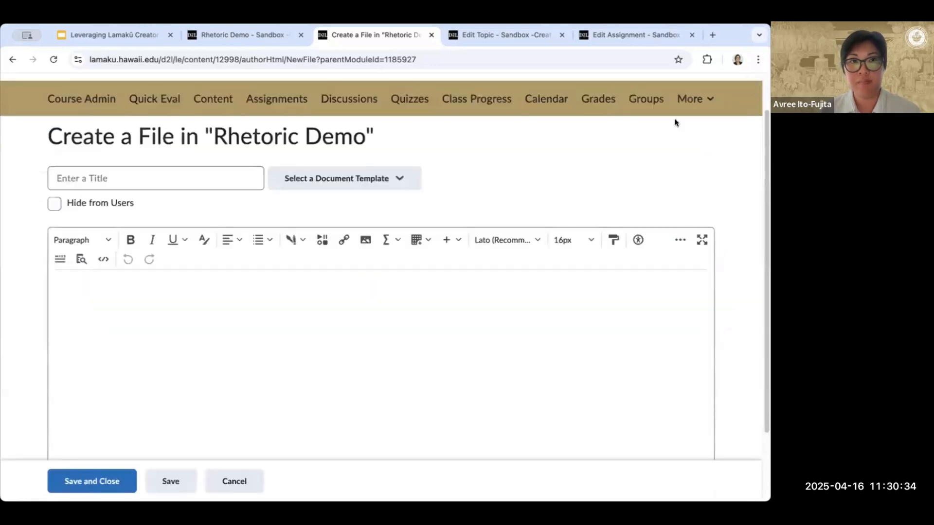
left_click(240, 38)
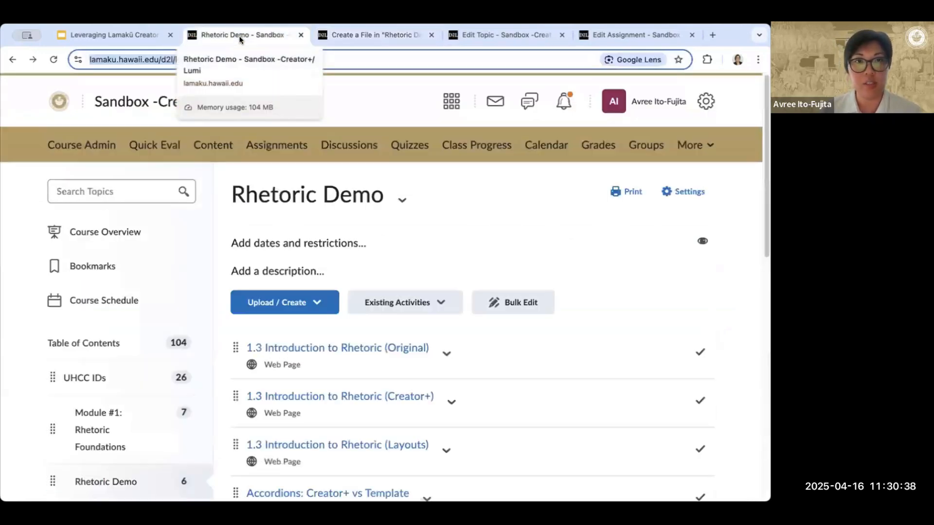
scroll(672, 237, "down", 1)
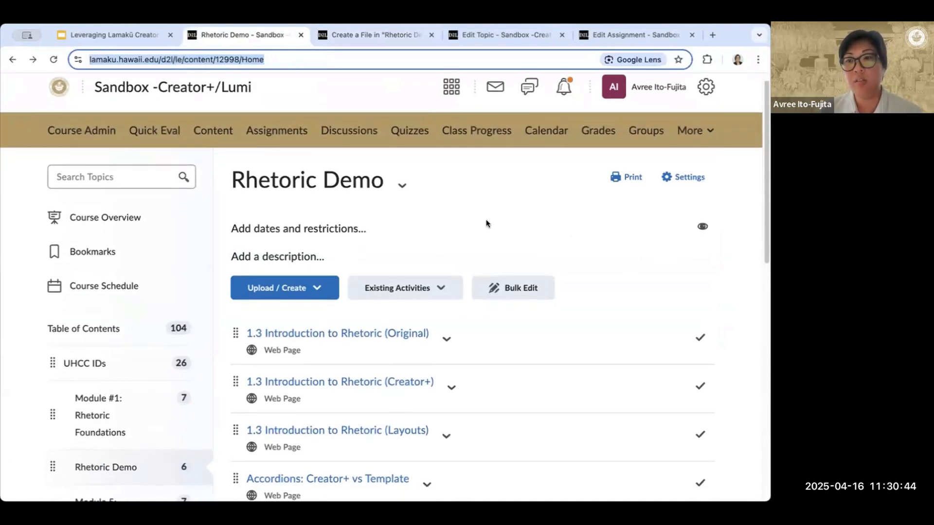
scroll(486, 223, "down", 1)
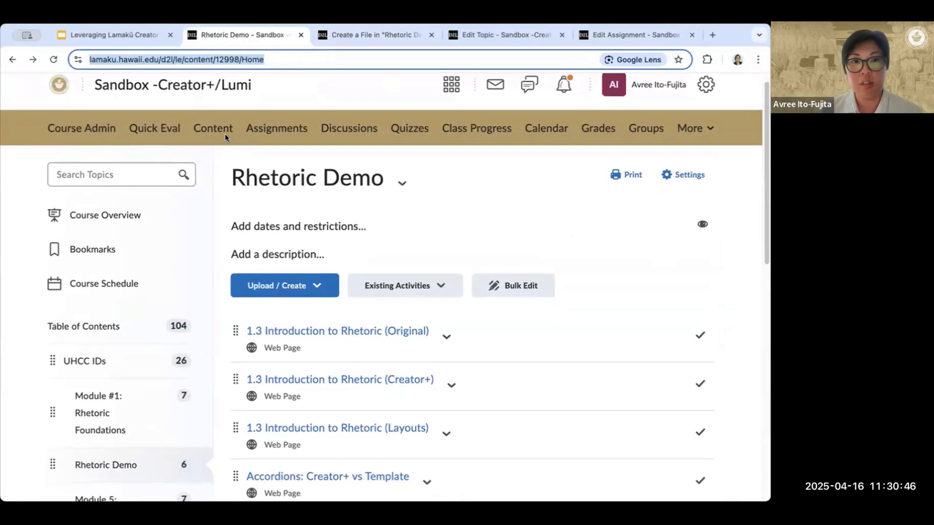
left_click(487, 182)
scroll(487, 182, "down", 1)
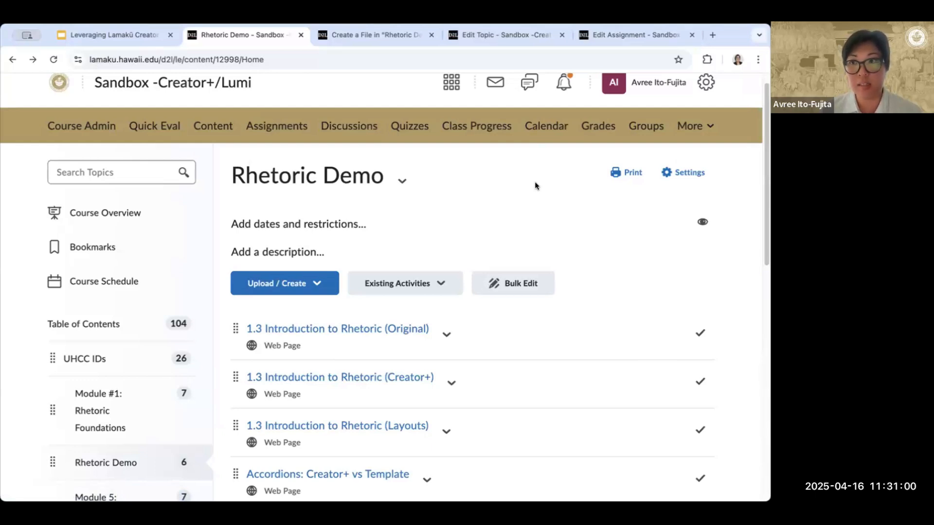
scroll(384, 194, "down", 1)
scroll(535, 197, "down", 2)
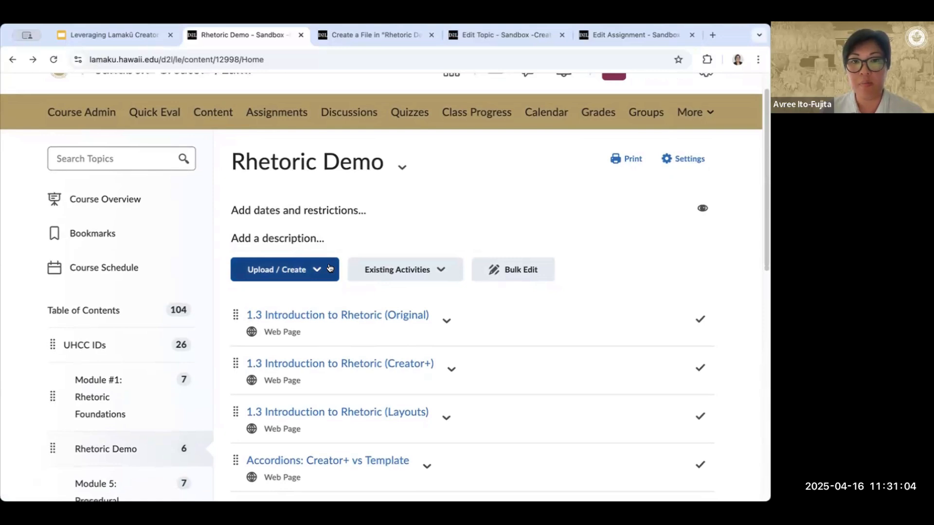
- Create a new assignment in the Rhetoric Demo module
left_click(329, 268)
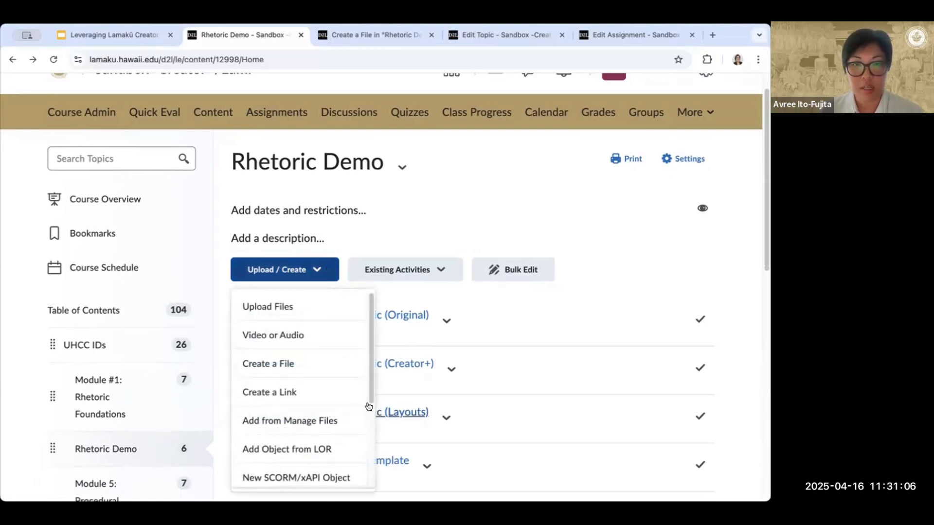
scroll(363, 400, "down", 3)
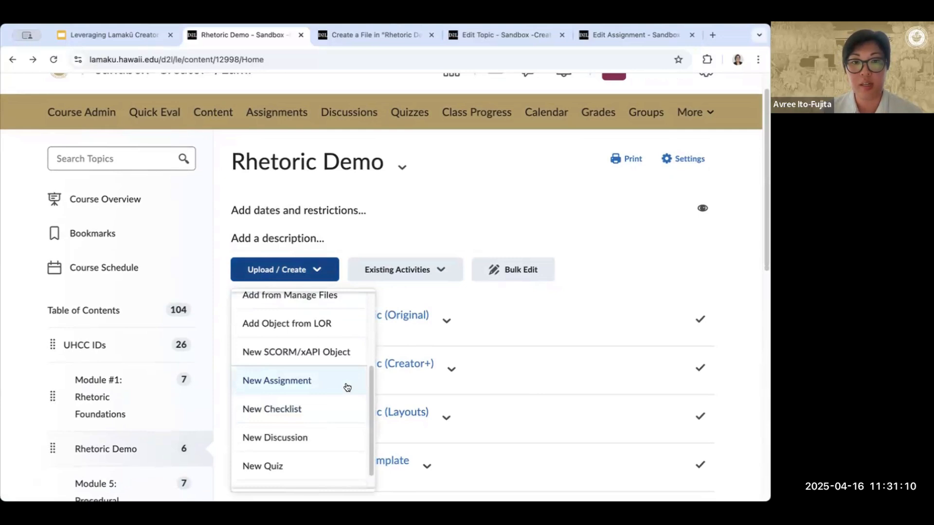
left_click(347, 388)
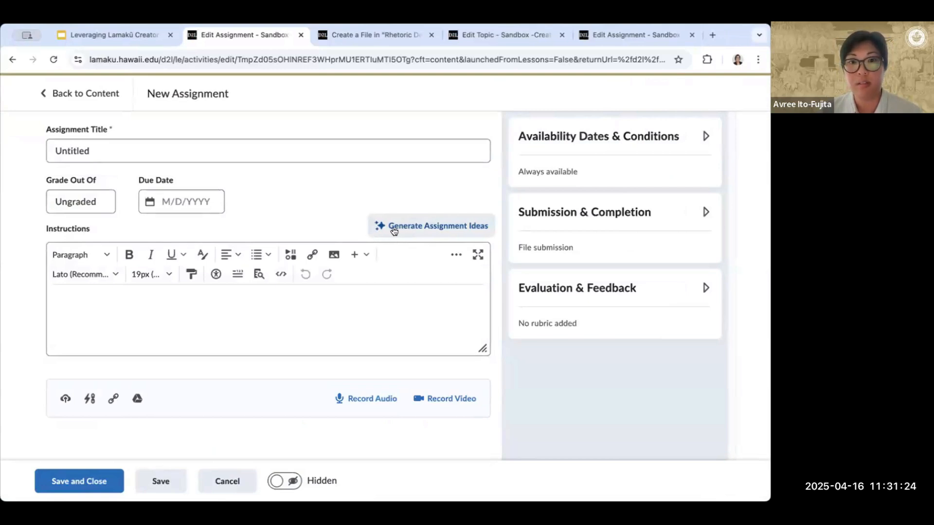
- Open the assignment idea generator and set the Bloom's Taxonomy level to Apply
left_click(404, 229)
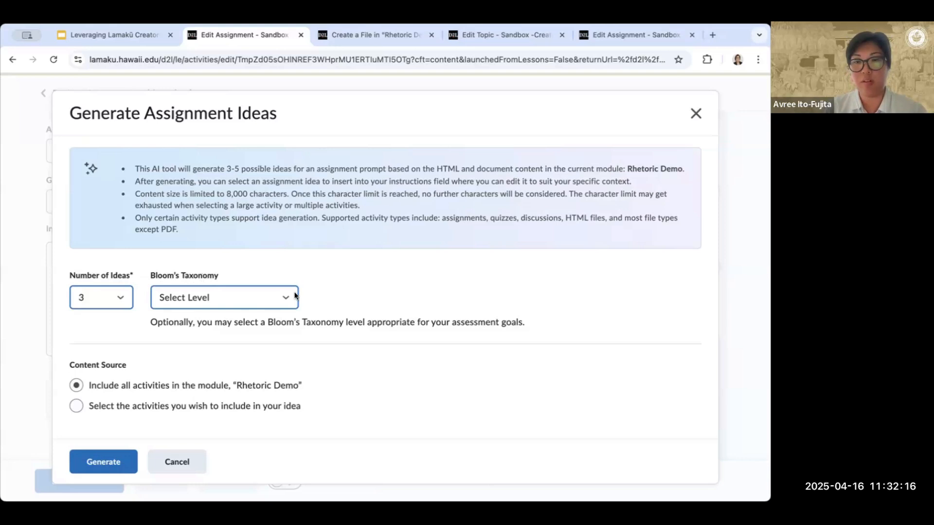
left_click(281, 294)
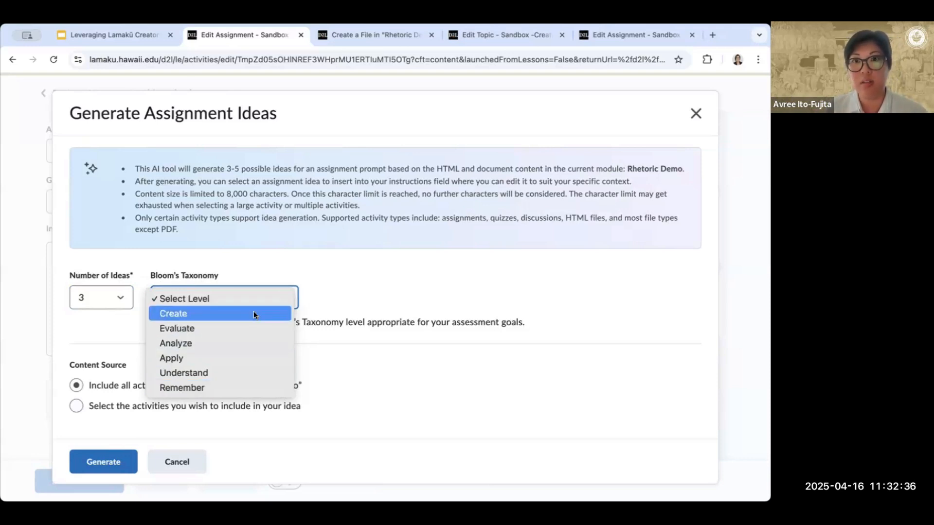
left_click(325, 311)
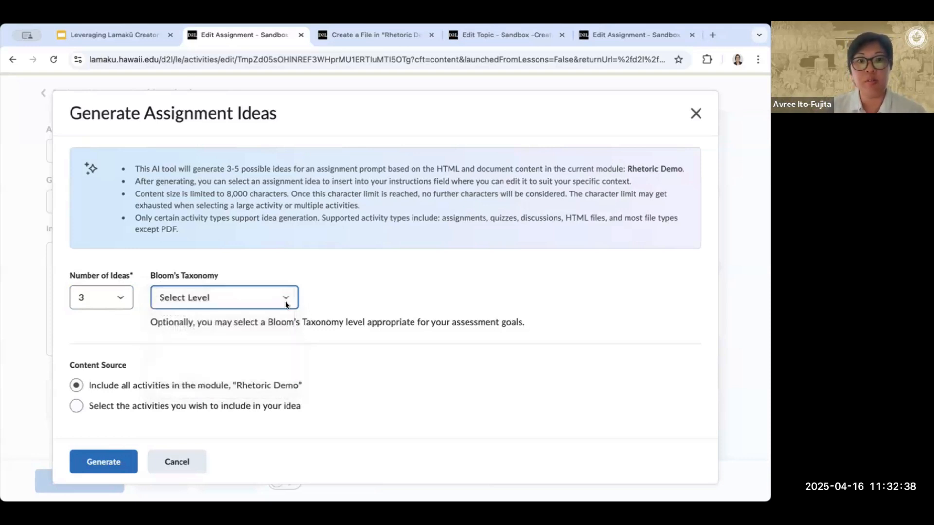
left_click(208, 298)
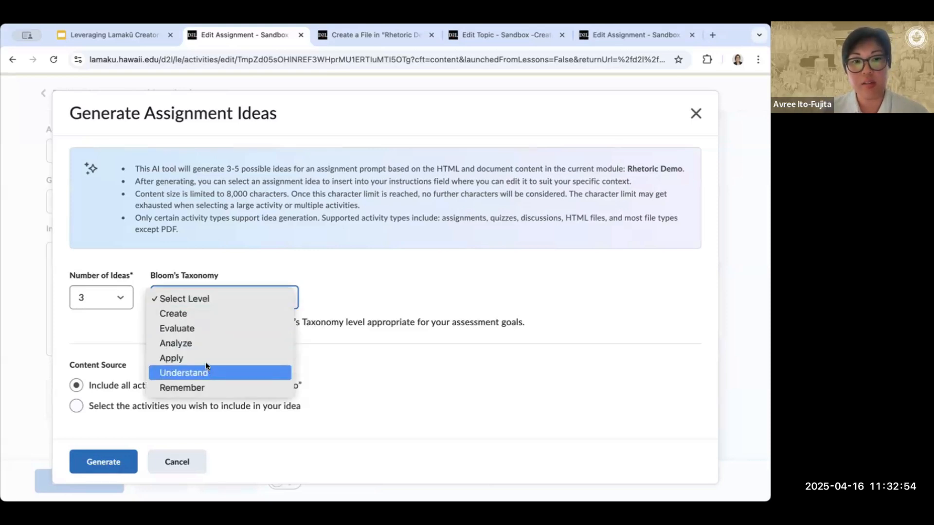
left_click(206, 360)
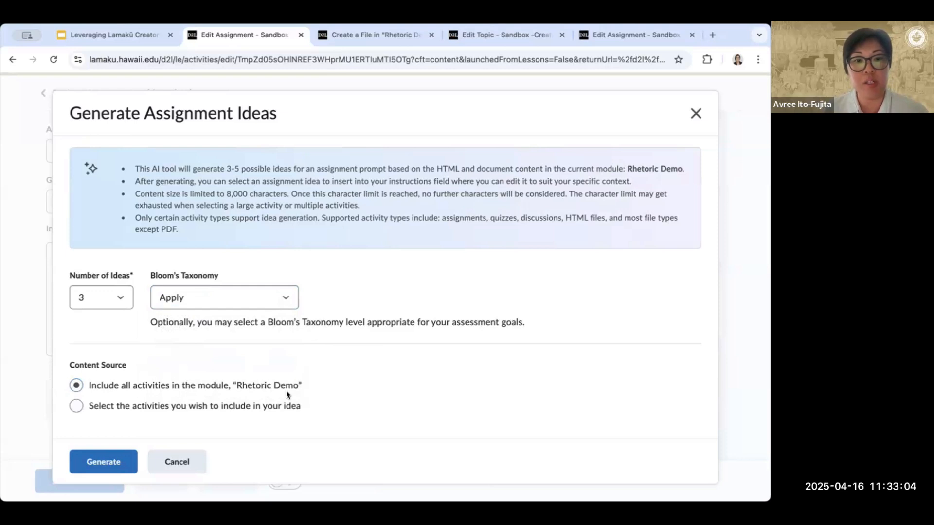
left_click(77, 406)
scroll(547, 353, "down", 5)
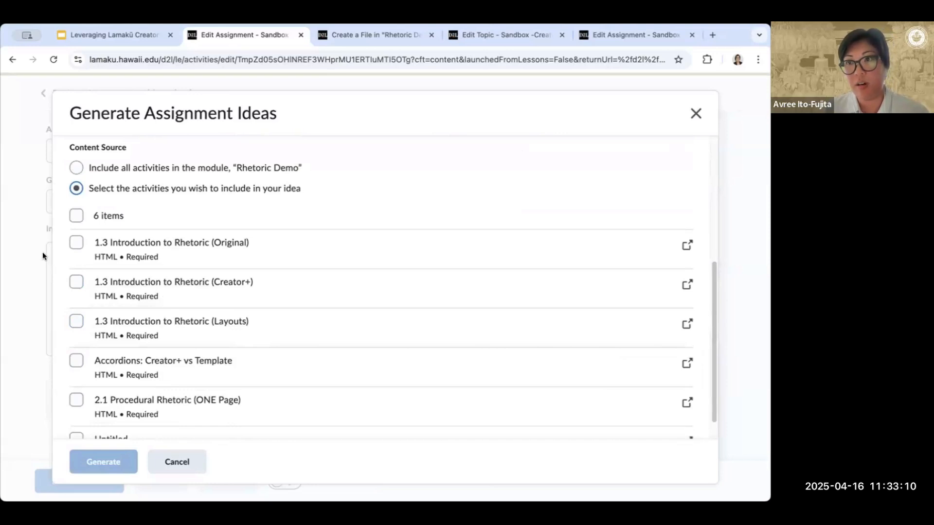
left_click(76, 242)
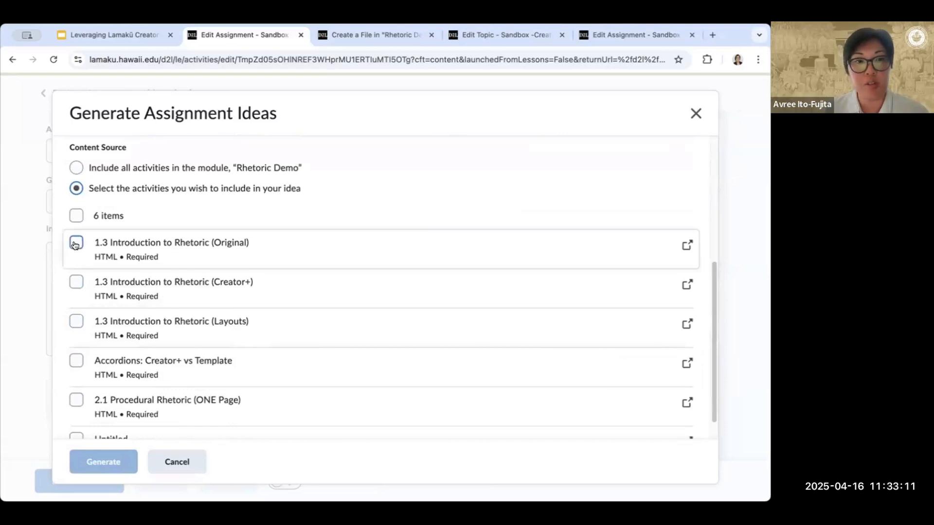
left_click(76, 282)
left_click(76, 242)
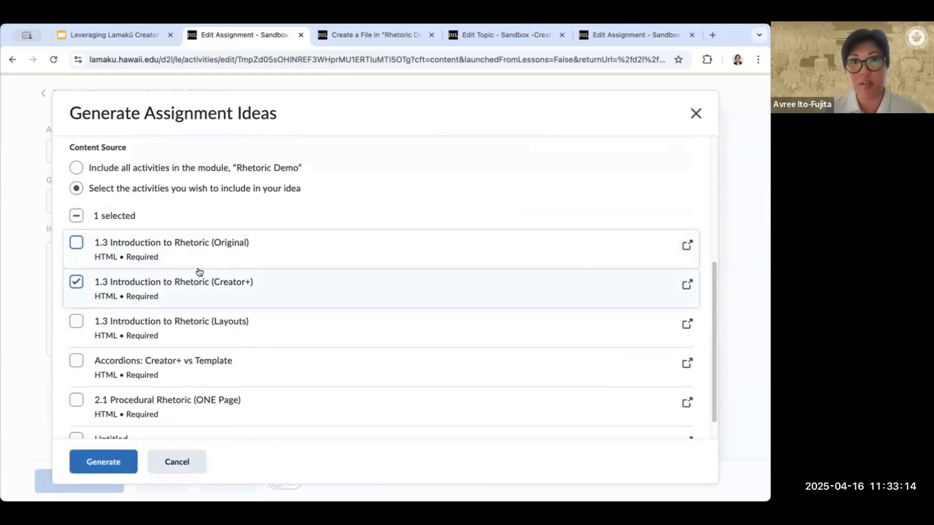
scroll(165, 258, "up", 1)
- Use all activities in the Rhetoric Demo module as the content source and generate three assignment ideas
left_click(76, 183)
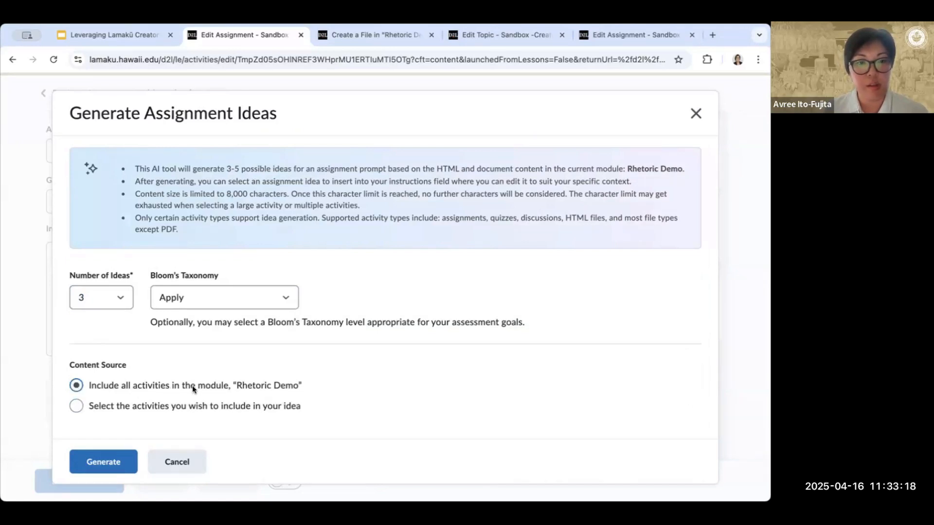
left_click(113, 458)
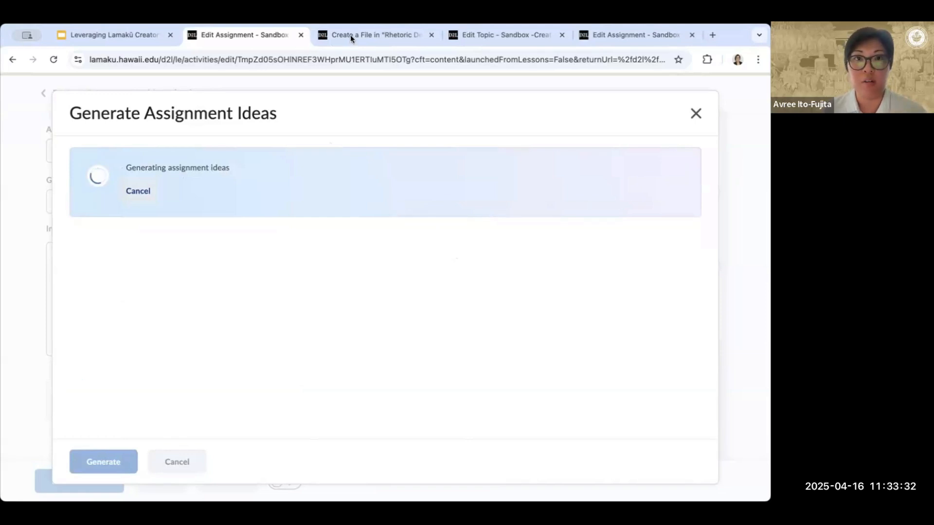
- Compare the suggested ideas in the open Module #1 discussion topic and HISSI 2025 assignment, noting the task verbs they use
left_click(400, 37)
left_click(481, 35)
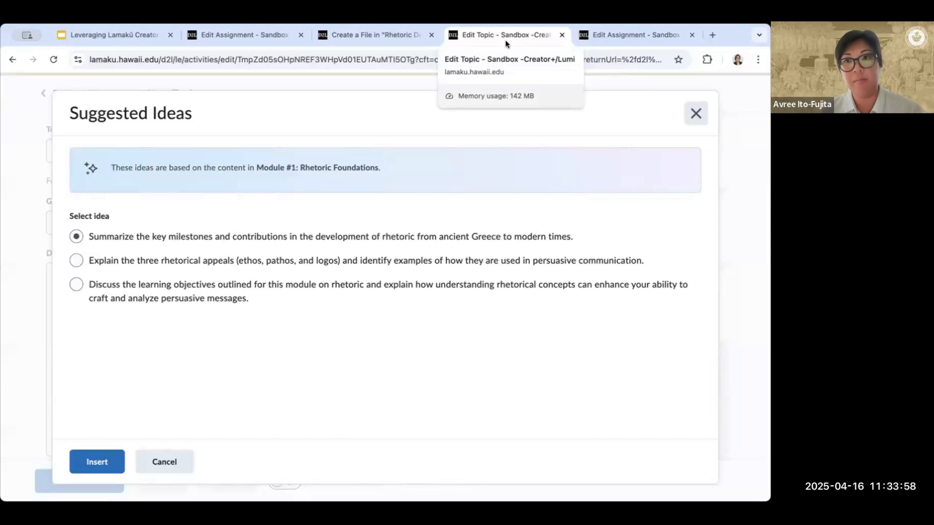
left_click(595, 36)
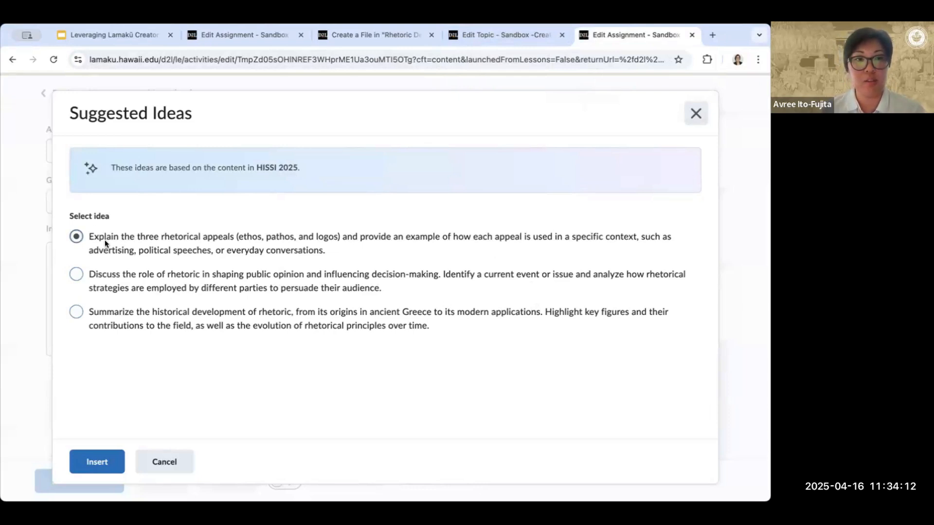
left_click_drag(88, 236, 117, 236)
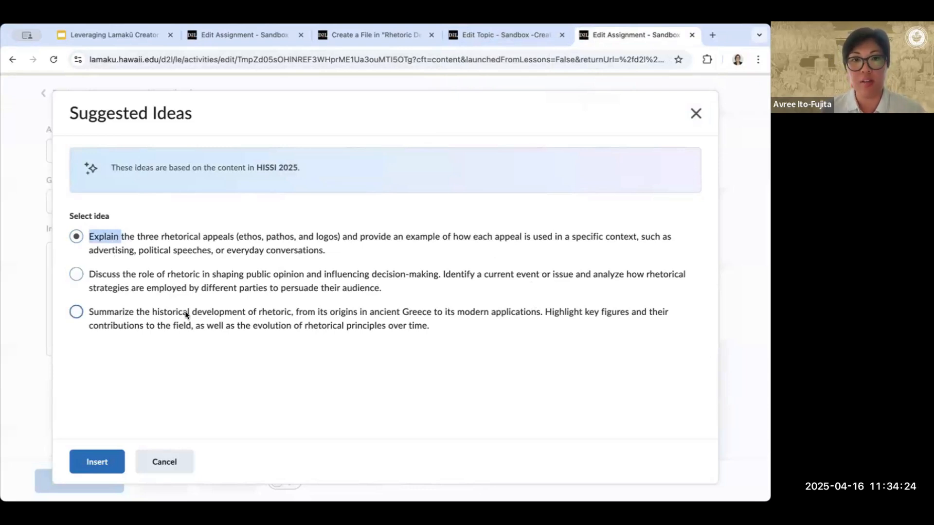
left_click(159, 312)
left_click_drag(151, 310, 292, 314)
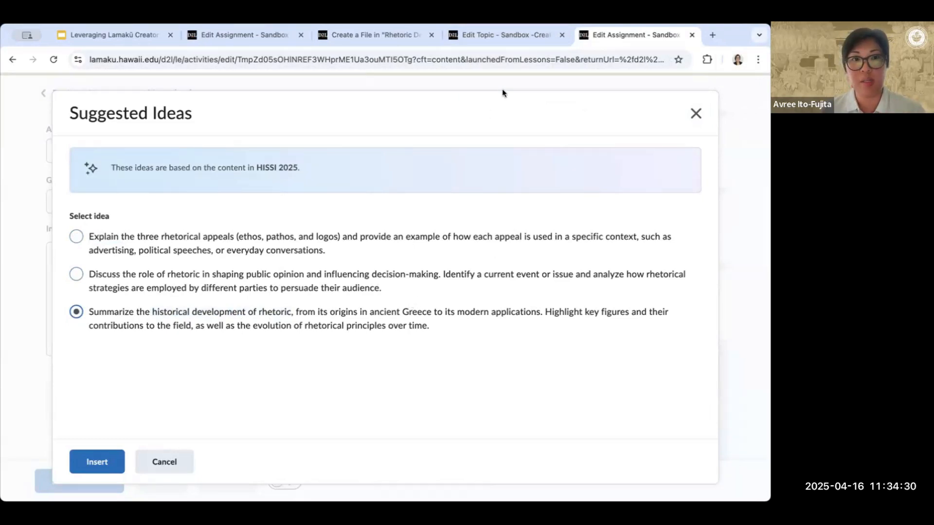
left_click(496, 34)
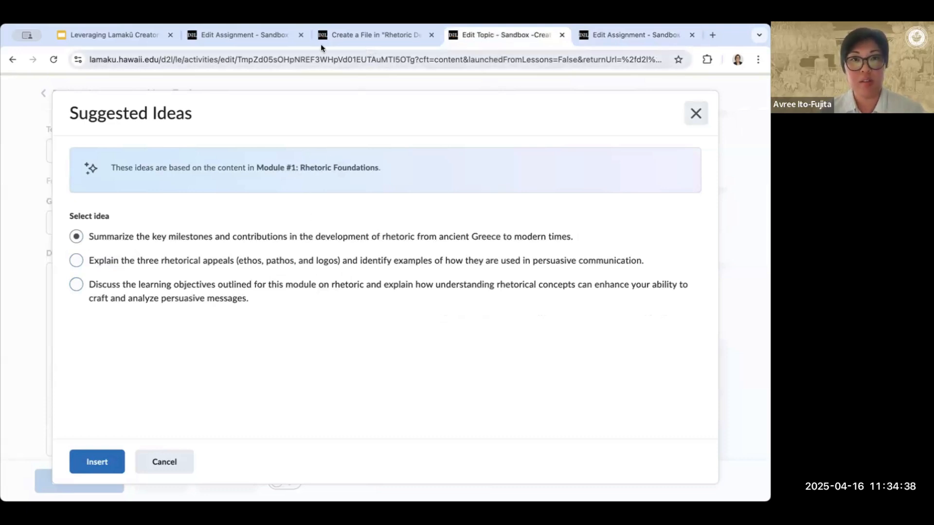
- Insert the suggested idea comparing the procedural rhetoric of a digital and a non-digital system into the new Rhetoric Demo assignment
left_click(266, 37)
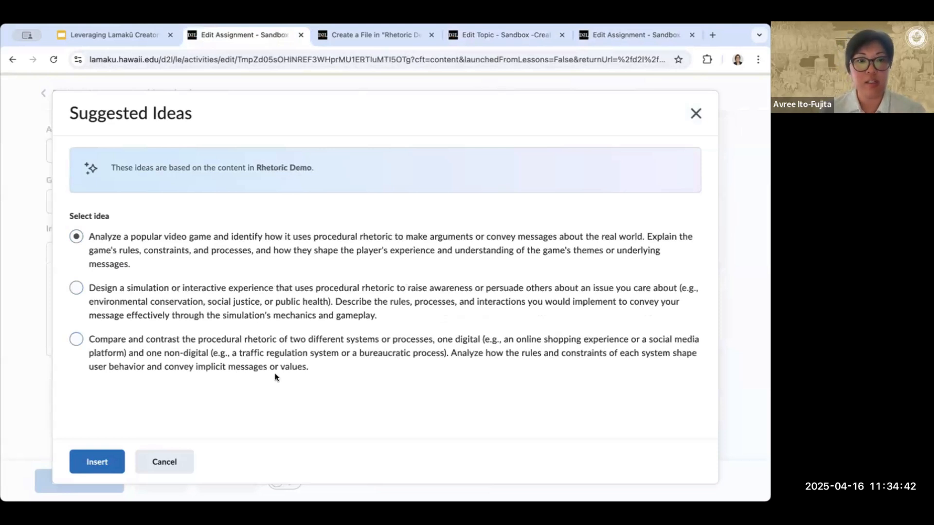
left_click(204, 339)
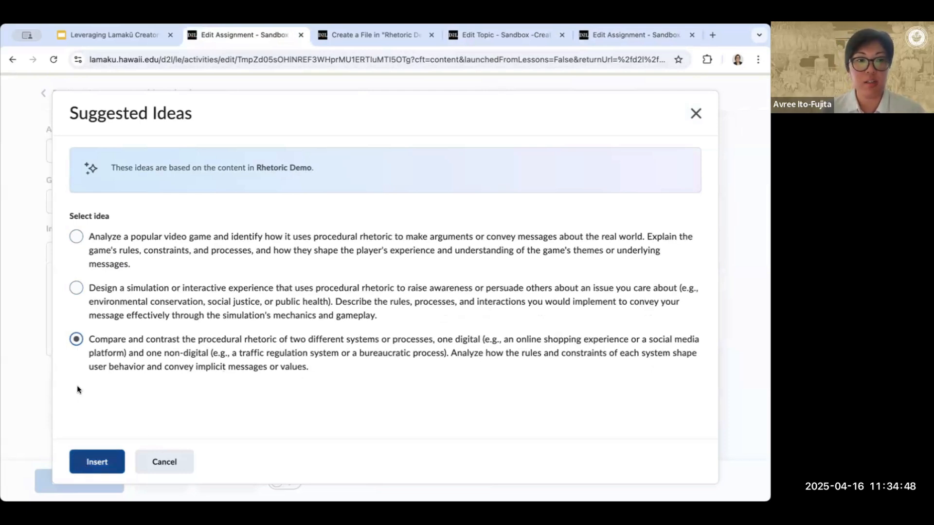
left_click(97, 462)
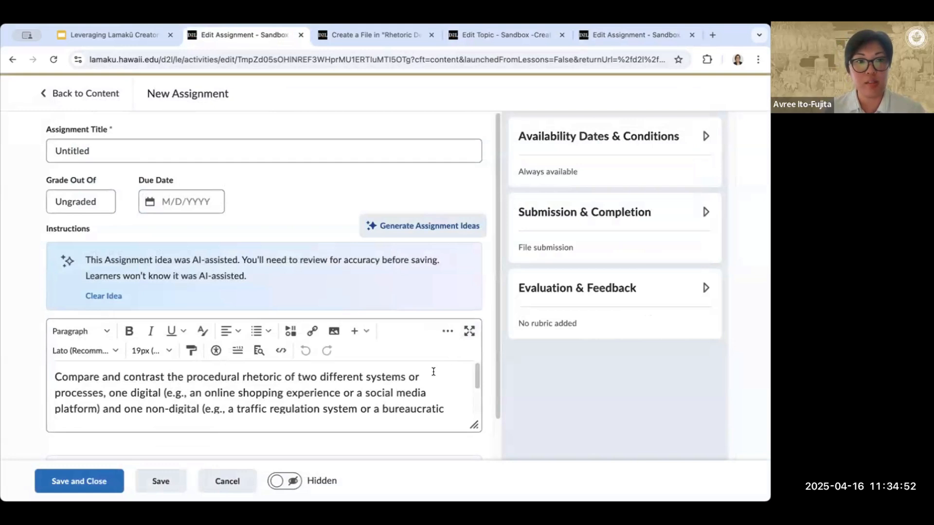
- Enlarge the Instructions editor until the whole inserted prompt fits, and place the text cursor after its last sentence
scroll(479, 285, "down", 1)
scroll(479, 285, "down", 1)
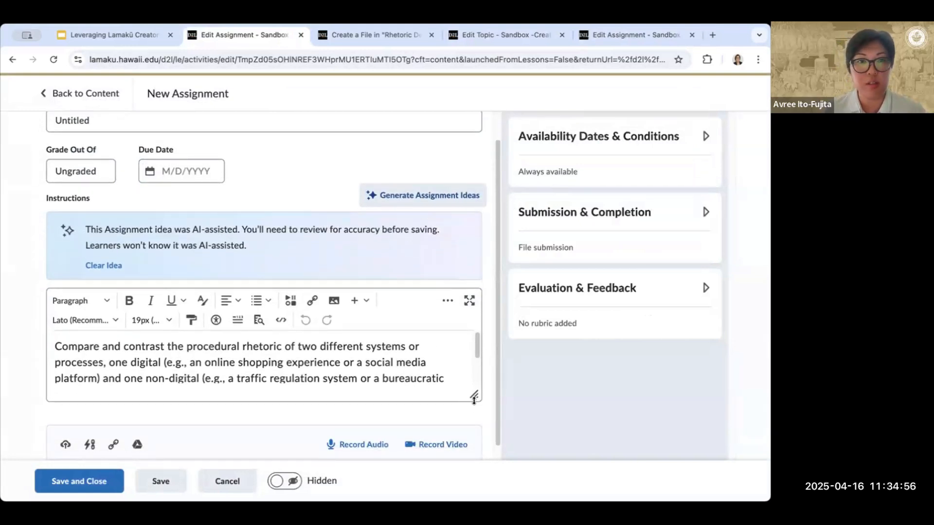
left_click_drag(474, 400, 474, 445)
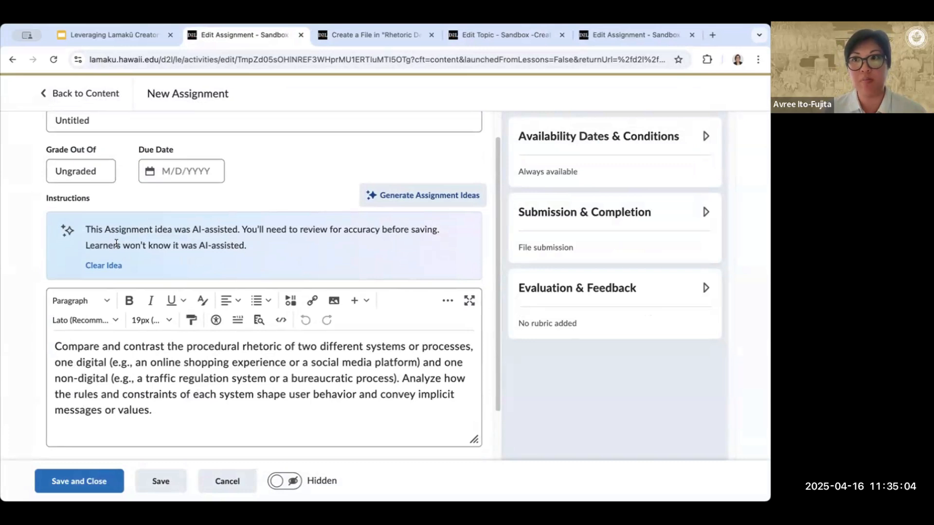
left_click(166, 413)
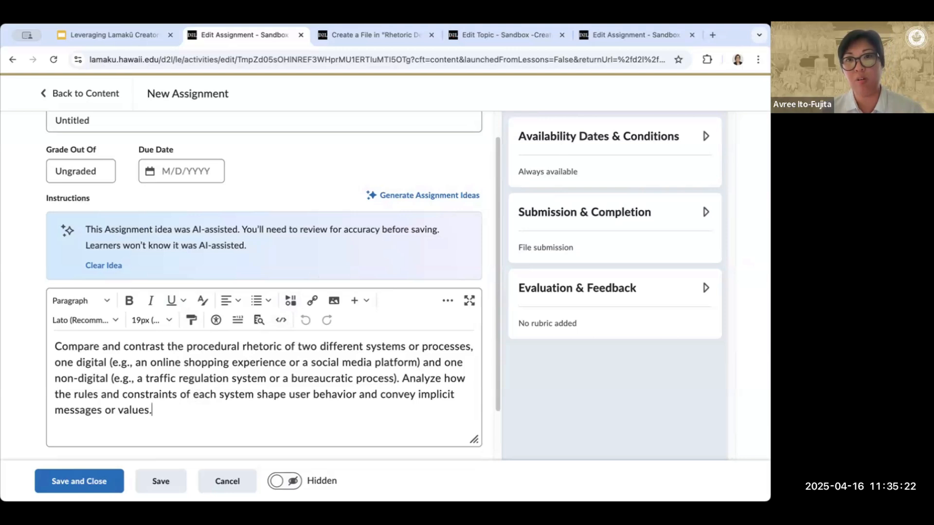
- Switch to the Lumi presentation in Google Slides and browse the Generate Questions slides, ending on slide 30
left_click(106, 39)
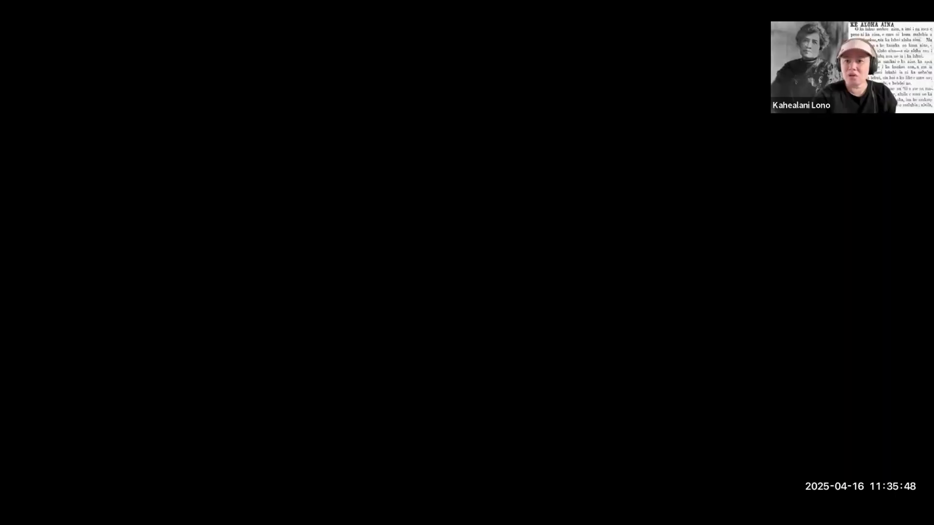
left_click(578, 37)
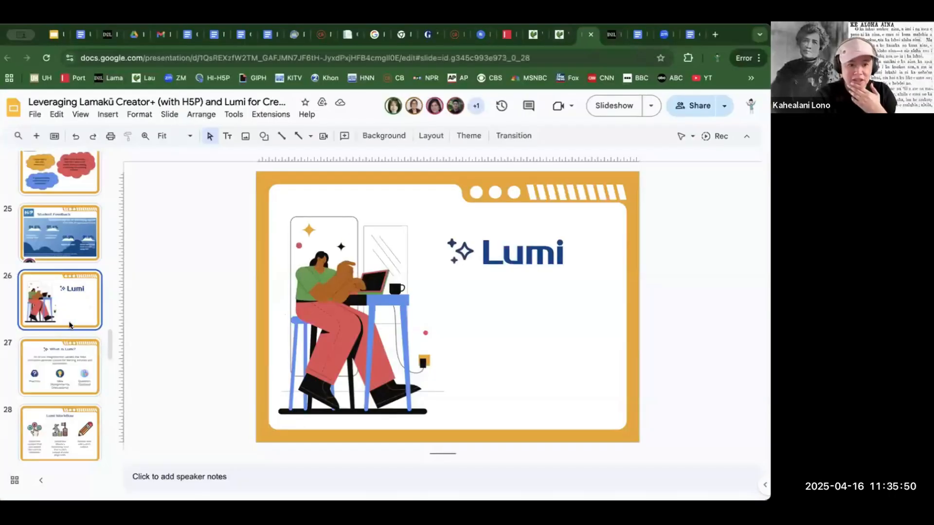
scroll(43, 358, "down", 3)
left_click(43, 386)
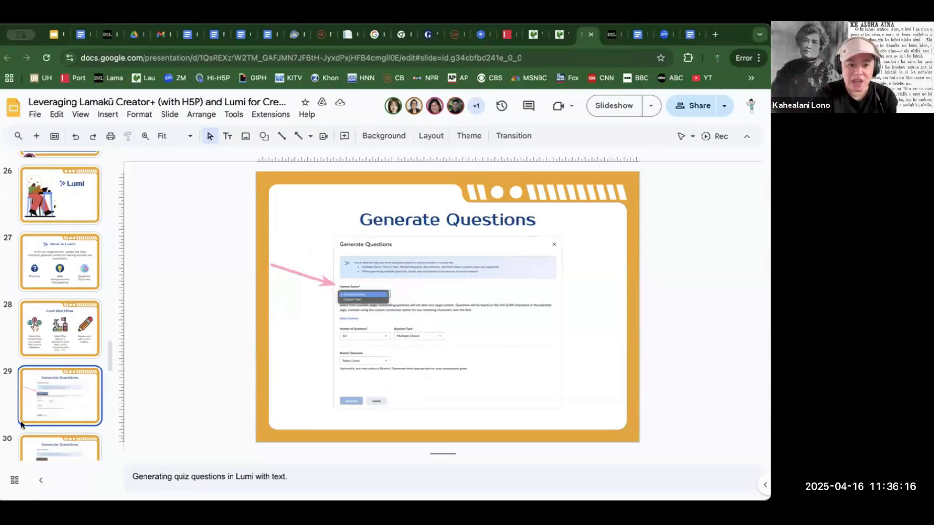
left_click(44, 443)
key("Down")
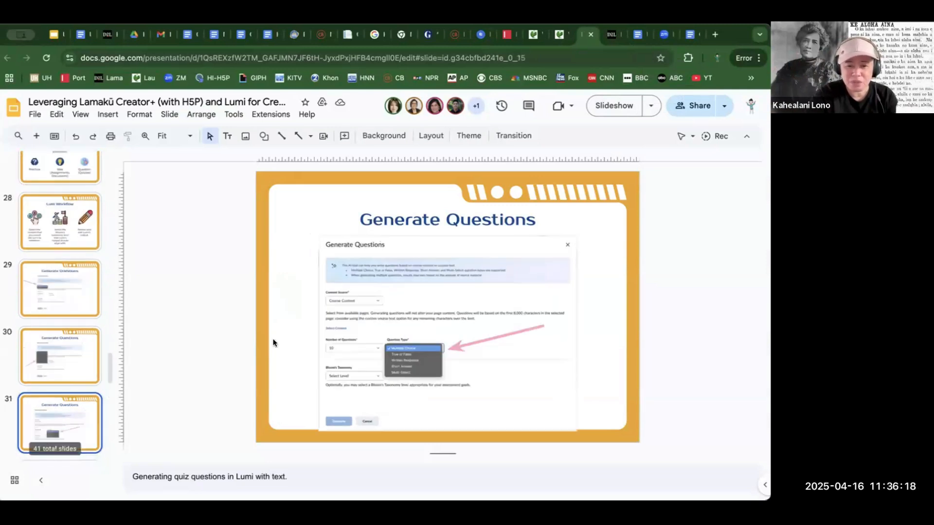
key("Up")
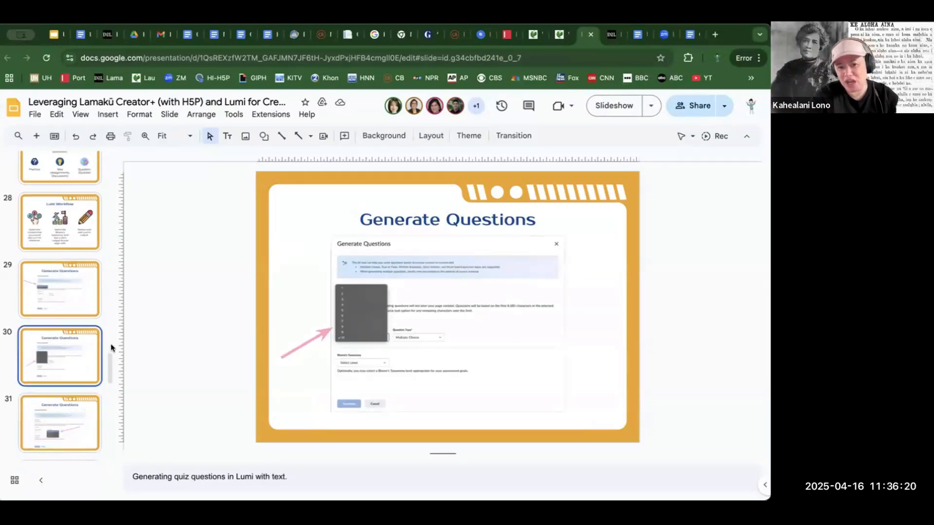
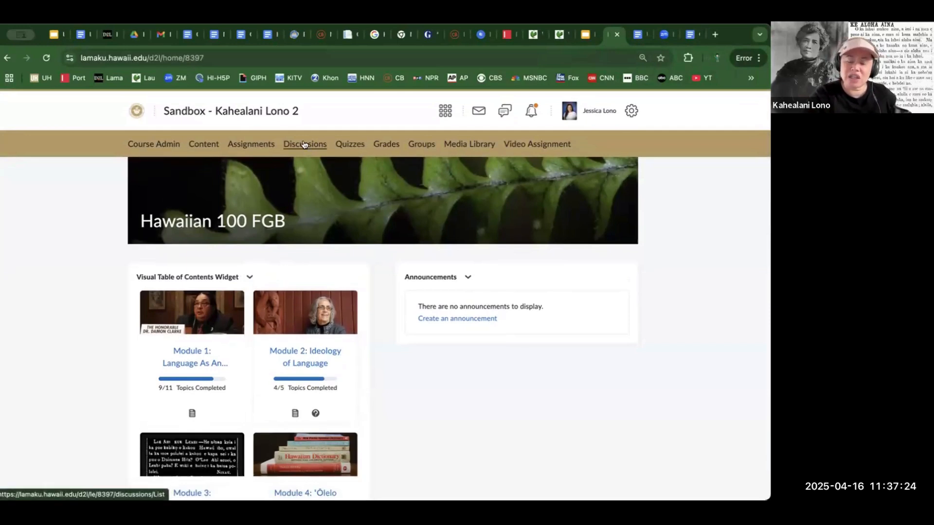
- Open question generation from the course's quiz Question Library and set the content source to Custom Text
left_click(356, 145)
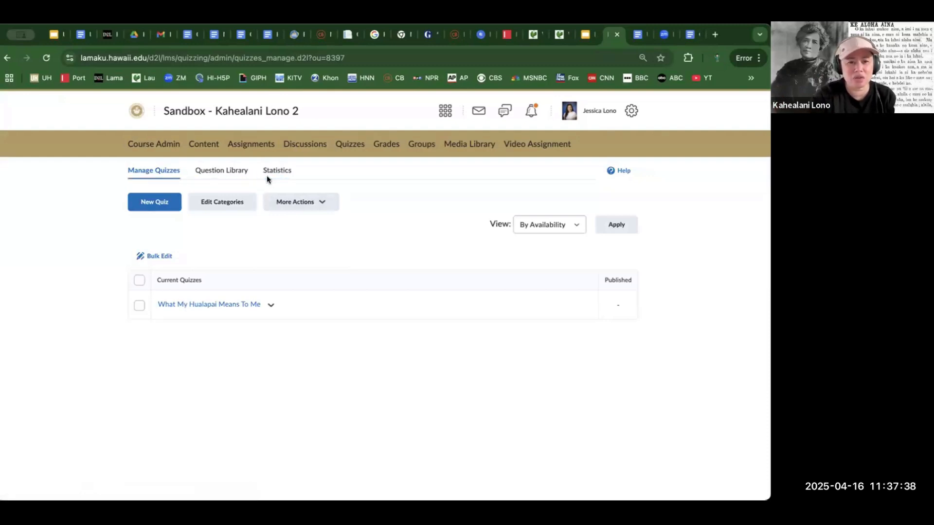
left_click(231, 173)
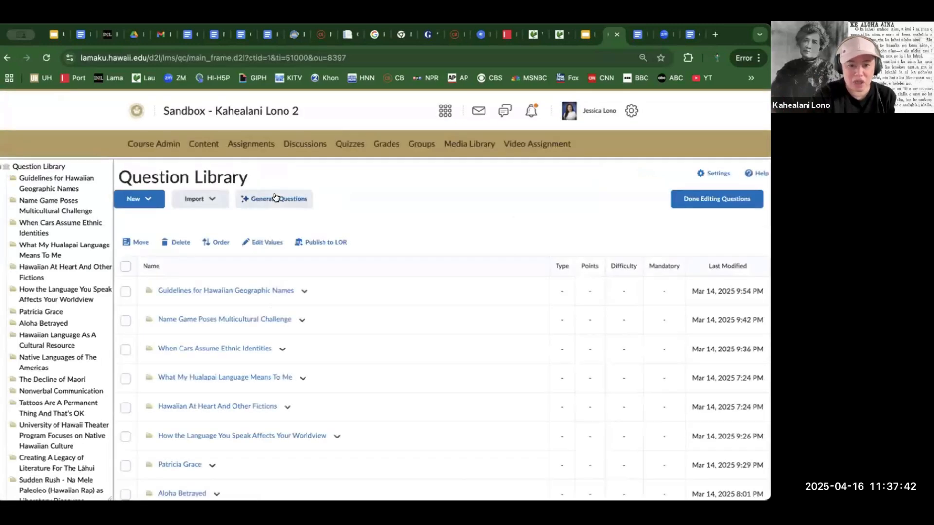
left_click(274, 198)
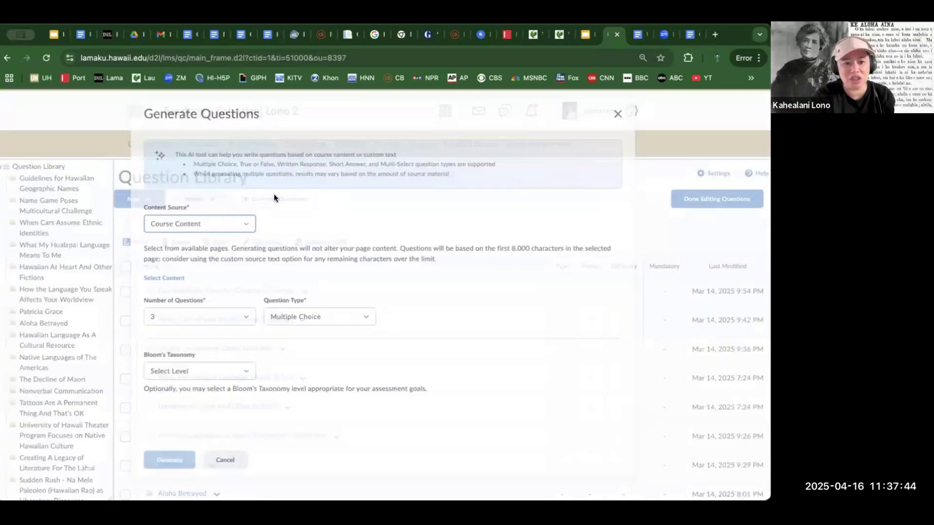
left_click(235, 226)
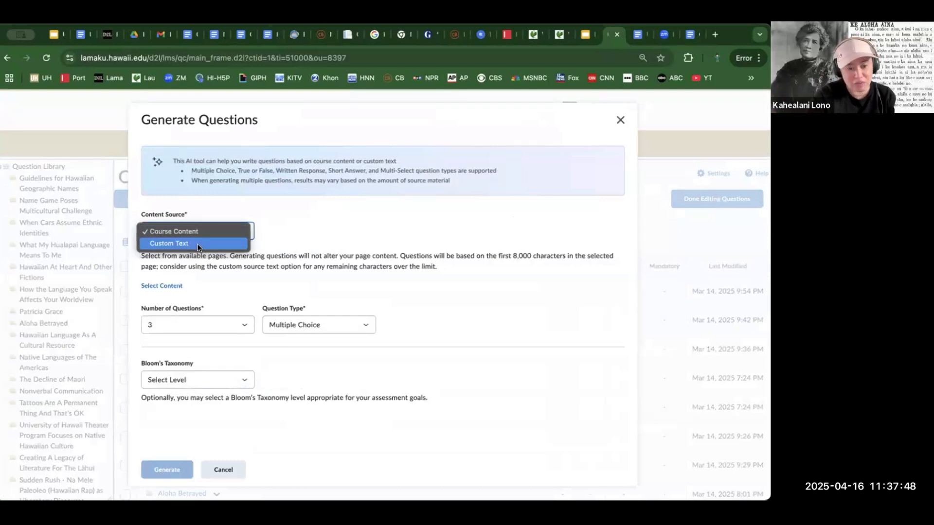
left_click(198, 248)
left_click(197, 310)
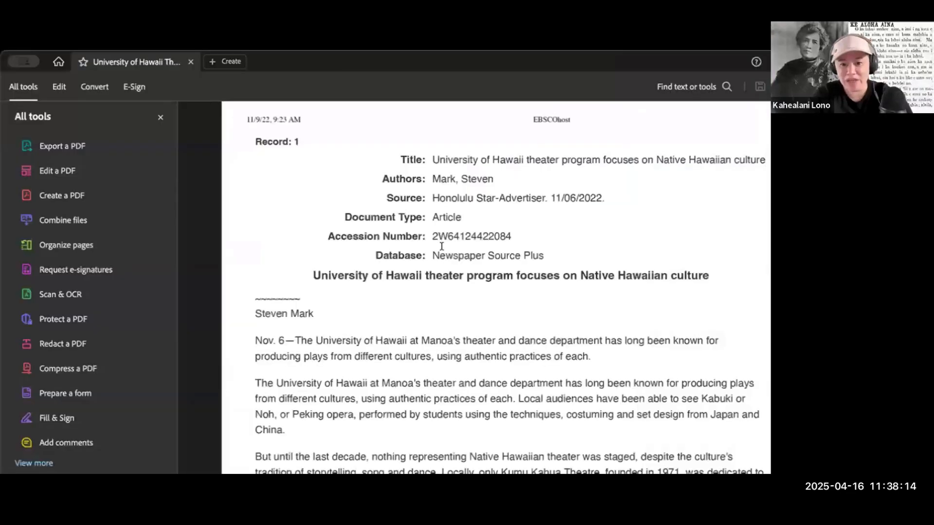
- Copy the opening paragraphs, including the byline, from the University of Hawaii theater article PDF into the question generator's source text
scroll(442, 244, "down", 2)
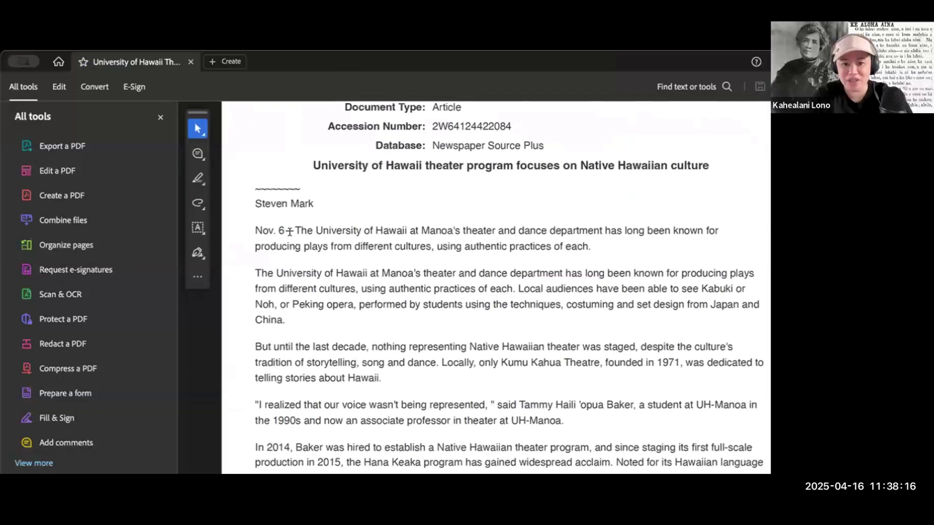
mouse_move(252, 204)
left_mouse_down()
mouse_move(395, 375)
mouse_move(394, 401)
mouse_move(387, 372)
mouse_move(388, 381)
left_mouse_up()
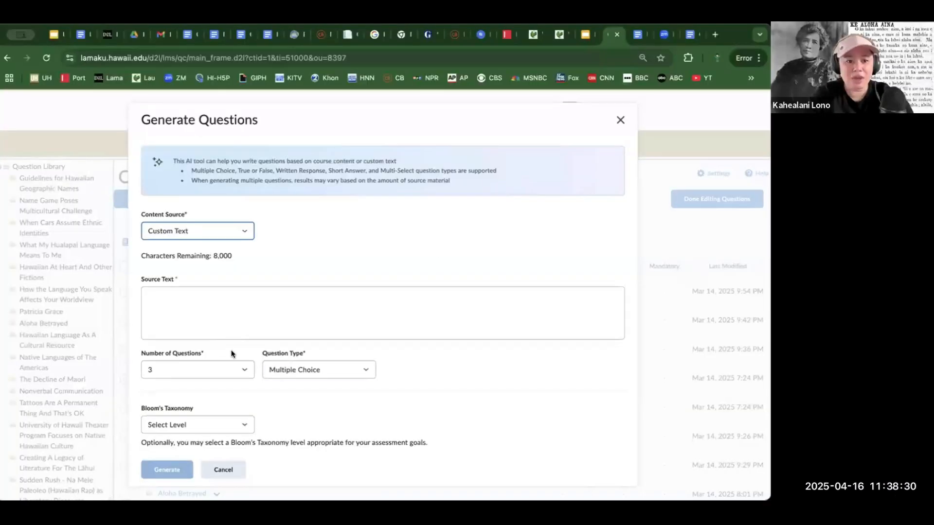
left_click(231, 302)
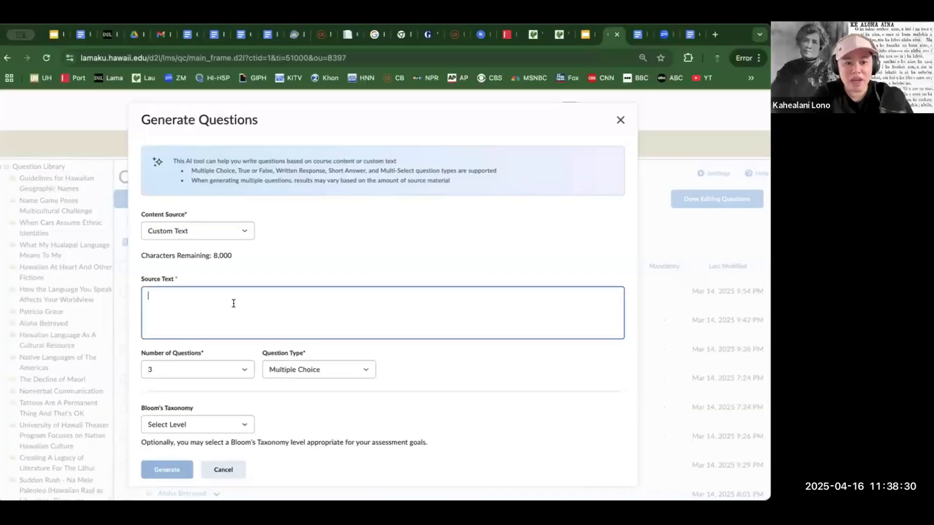
key("ctrl+v")
scroll(234, 304, "up", 5)
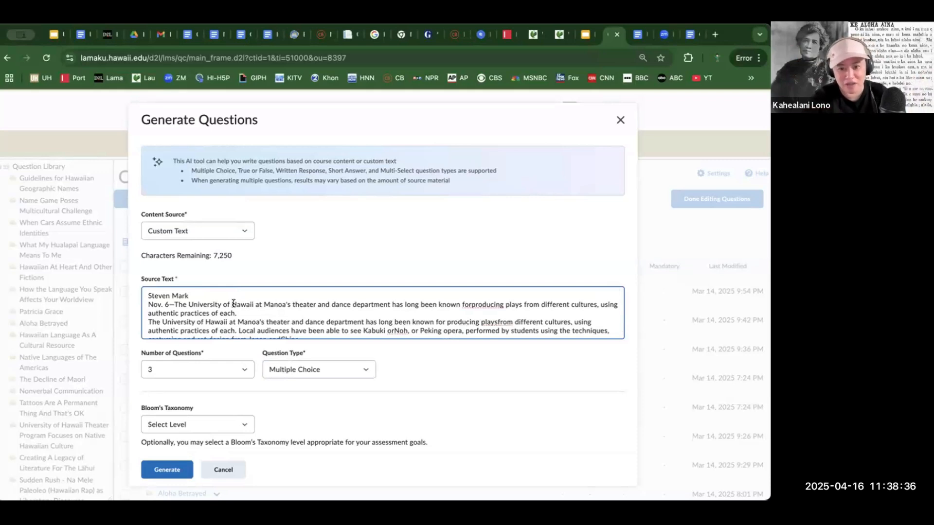
- Remove the author and date from the source text, separate run-together words such as "to telling", and cancel the question generation
left_click(173, 305)
left_click_drag(173, 304, 147, 295)
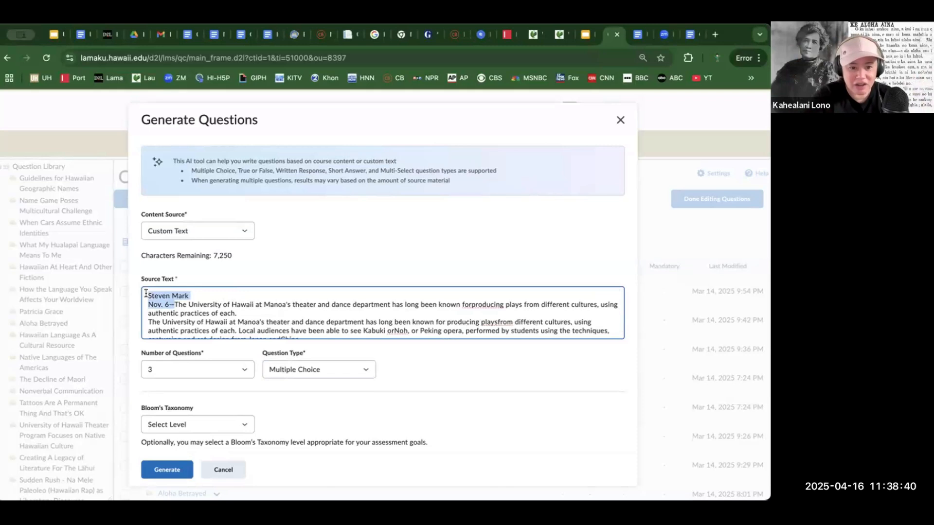
key("BackSpace")
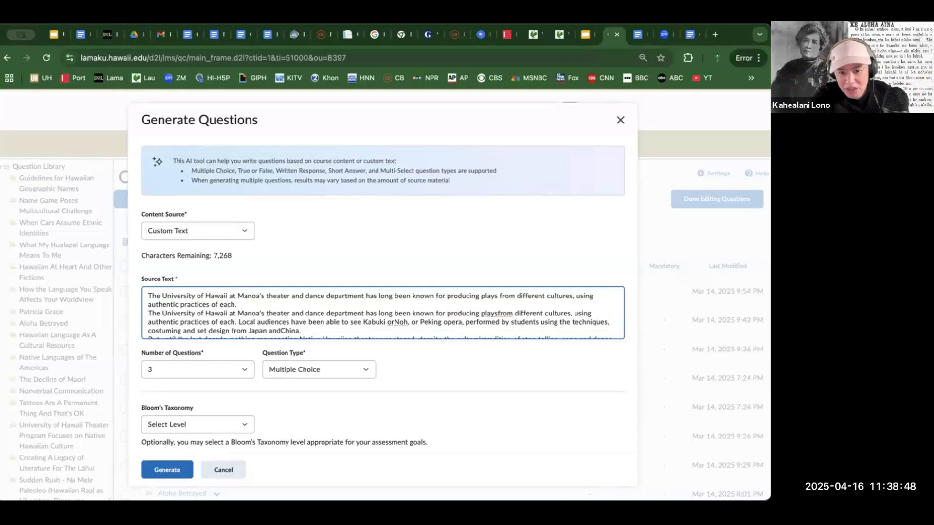
scroll(482, 327, "down", 2)
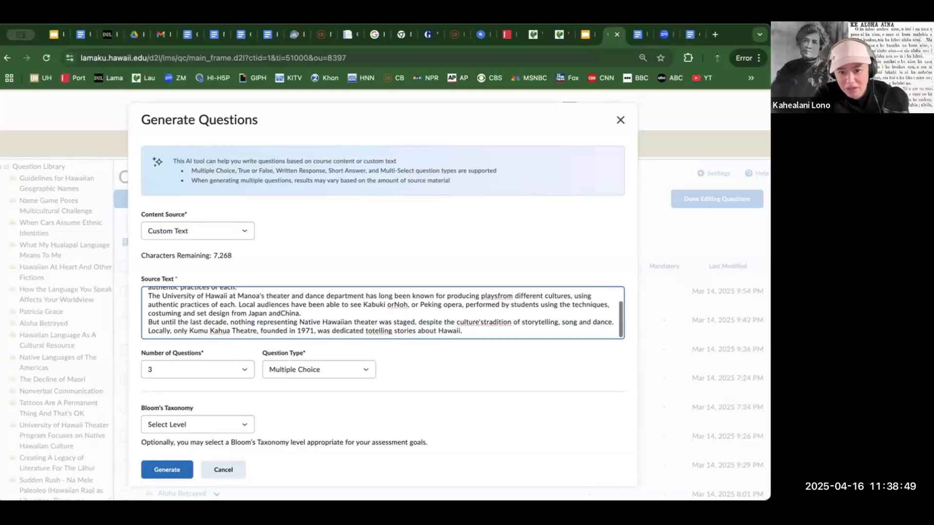
left_click(482, 322)
type("s")
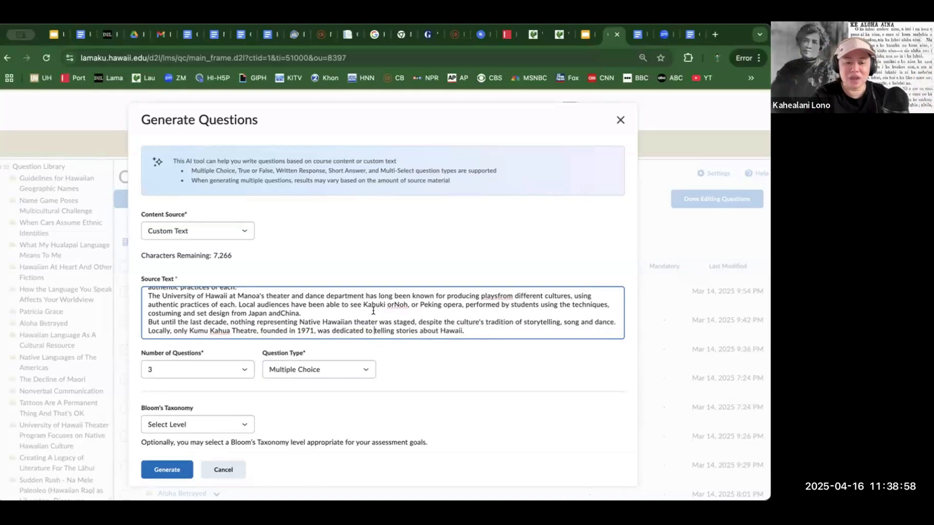
left_click(225, 466)
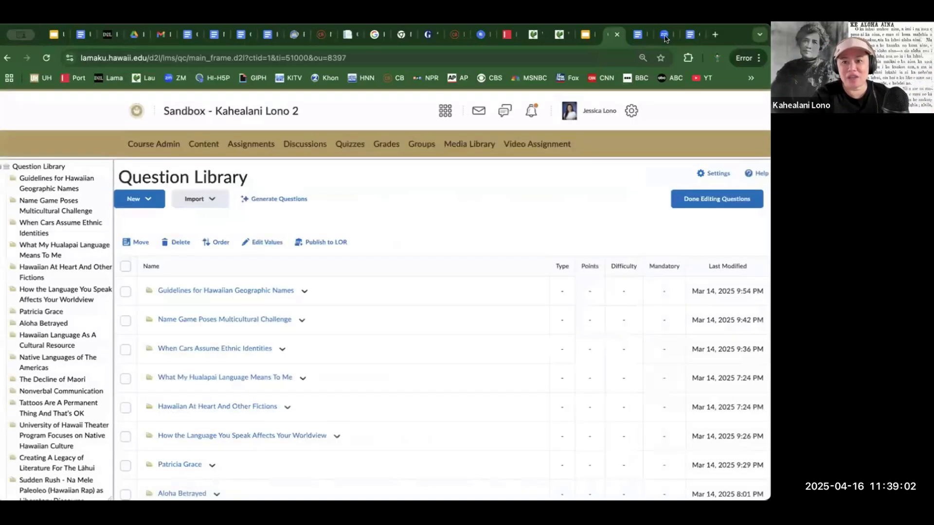
- Switch to the Google Docs version of the University of Hawaii theater article and copy its entire text
left_click(635, 36)
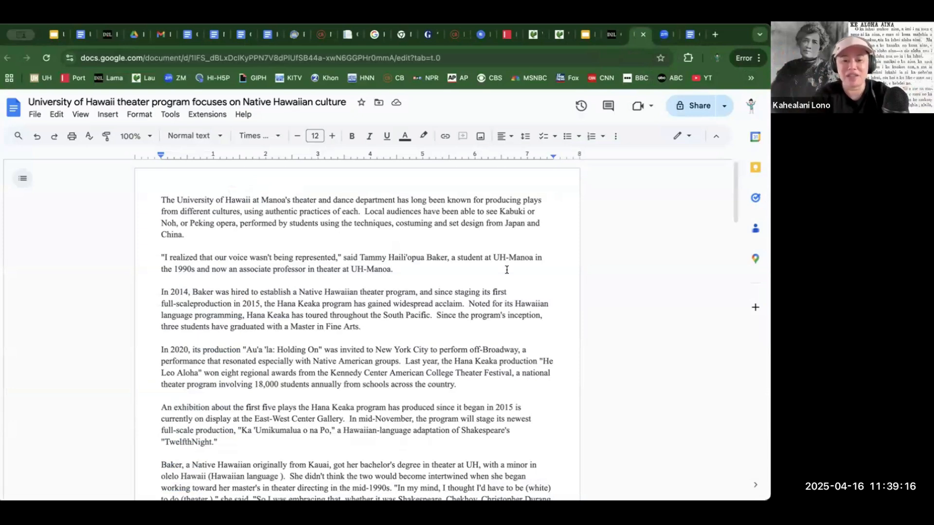
double_click(421, 279)
key("ctrl+a")
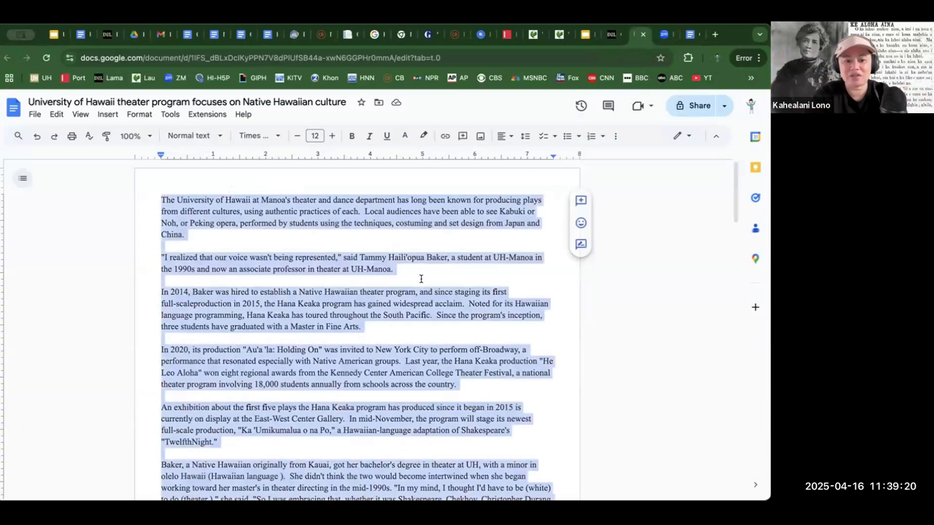
- Return to the Question Library, start question generation with Custom Text as the content source, and paste the article as source text
left_click(614, 35)
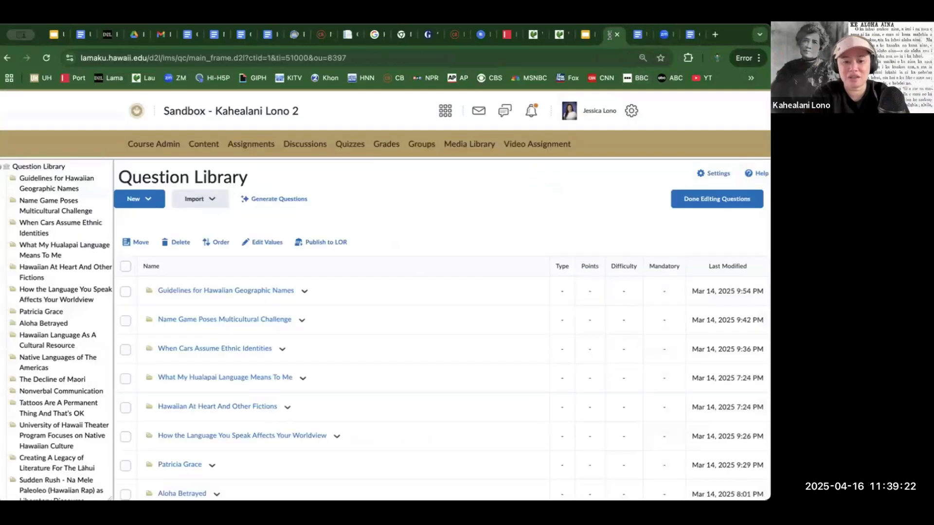
left_click(278, 192)
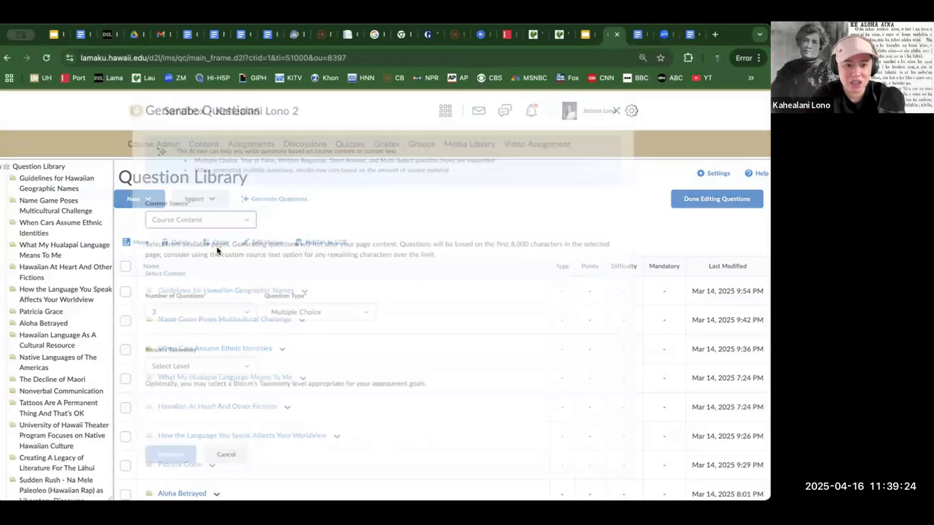
left_click(202, 236)
left_click(199, 241)
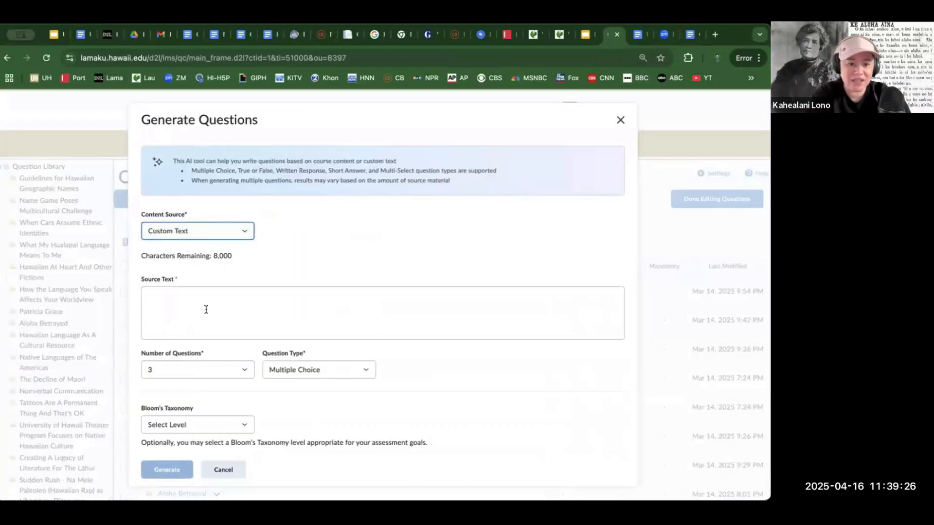
left_click(206, 303)
key("ctrl+v")
scroll(206, 303, "down", 10)
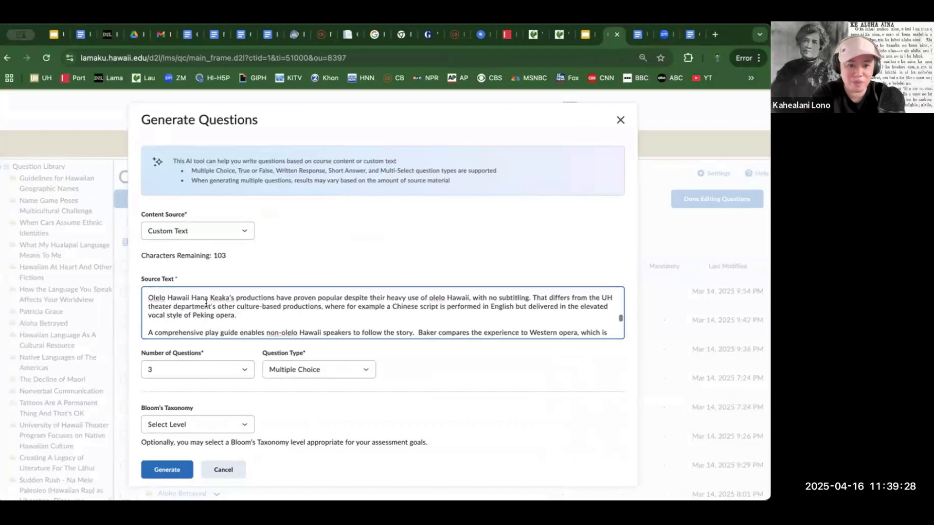
scroll(206, 303, "up", 10)
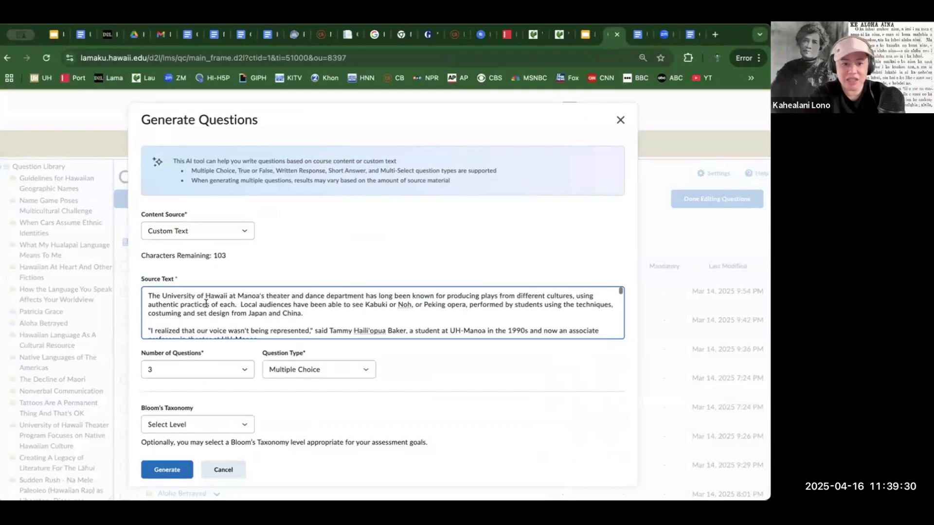
- Generate 4 multiple-choice questions at the Understand level of Bloom's Taxonomy
left_click(185, 371)
left_click(185, 377)
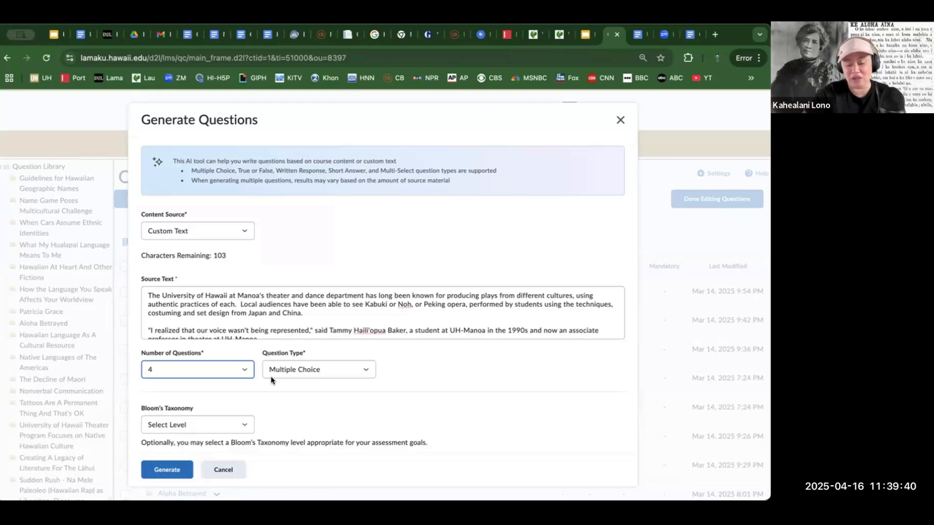
left_click(241, 418)
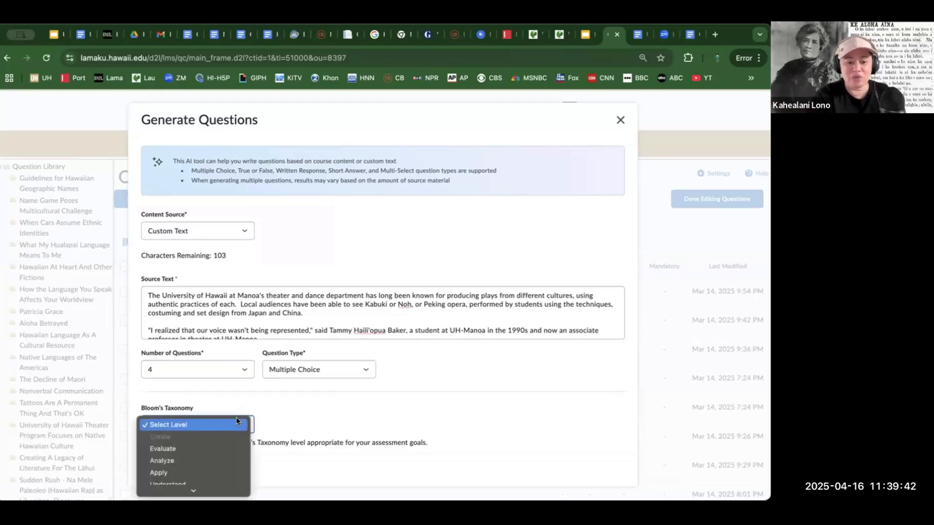
scroll(206, 457, "down", 1)
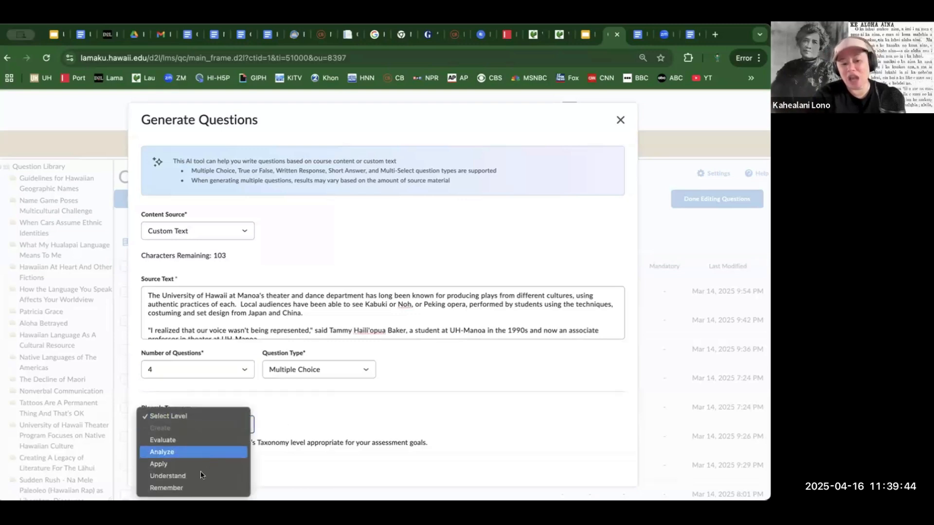
left_click(198, 475)
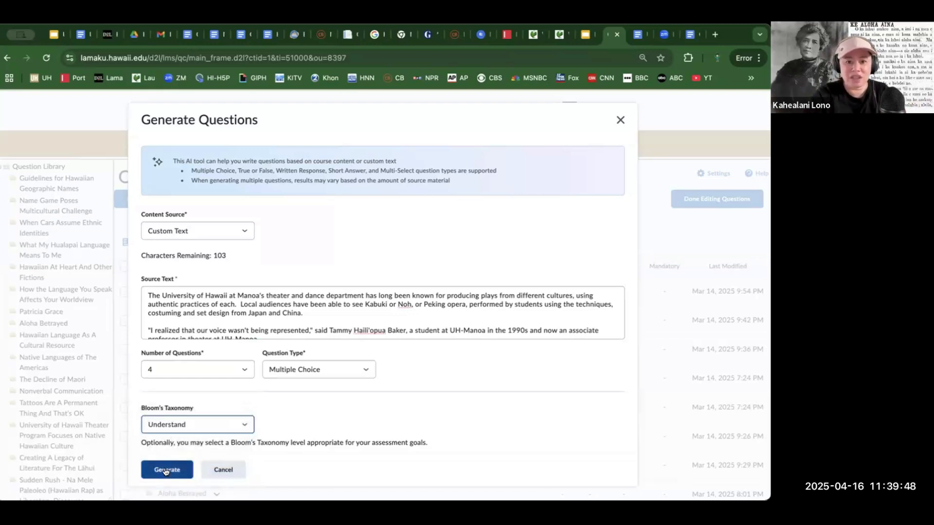
left_click(166, 472)
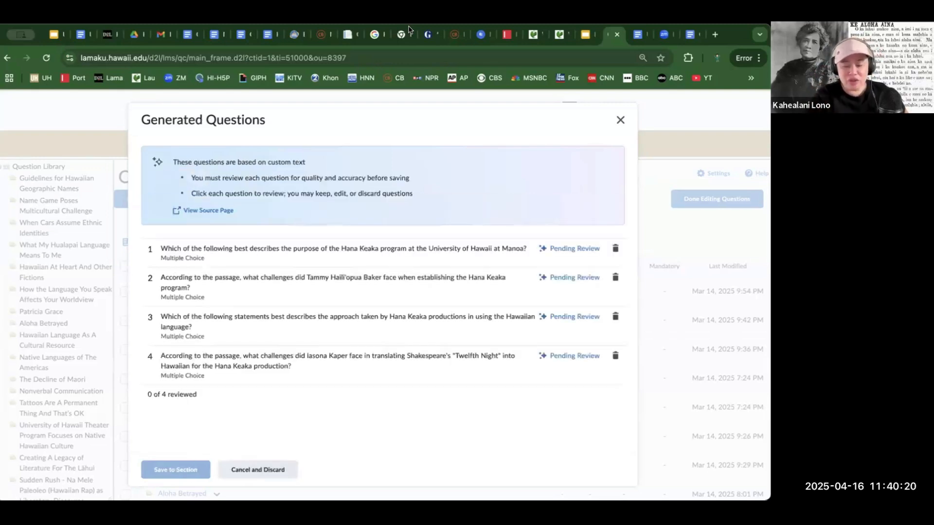
- Review the answer choices of the first generated question, on the purpose of the Hana Keaka program, and keep it
left_click(314, 249)
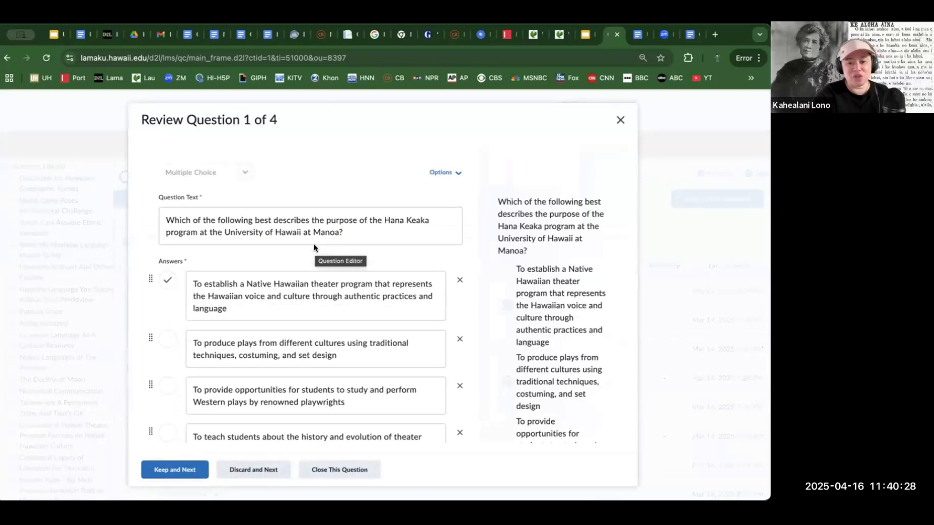
scroll(453, 268, "down", 1)
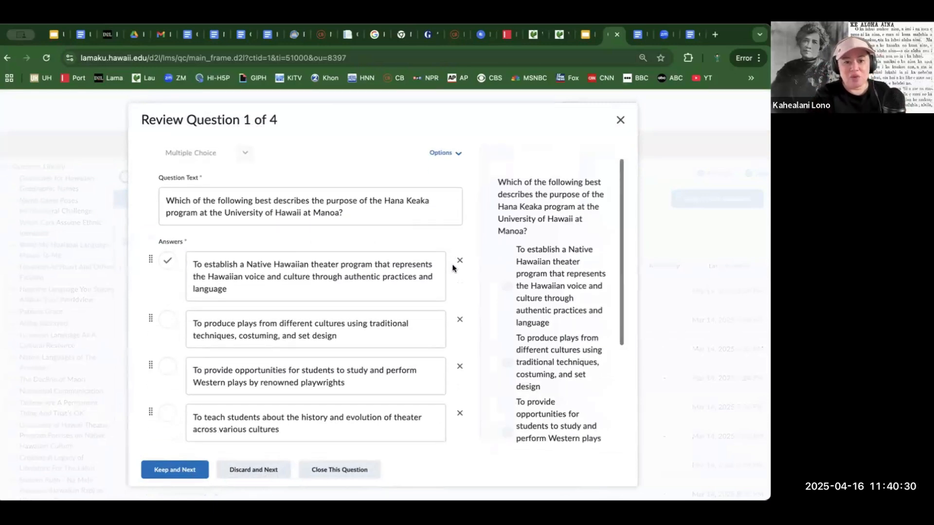
scroll(452, 268, "down", 1)
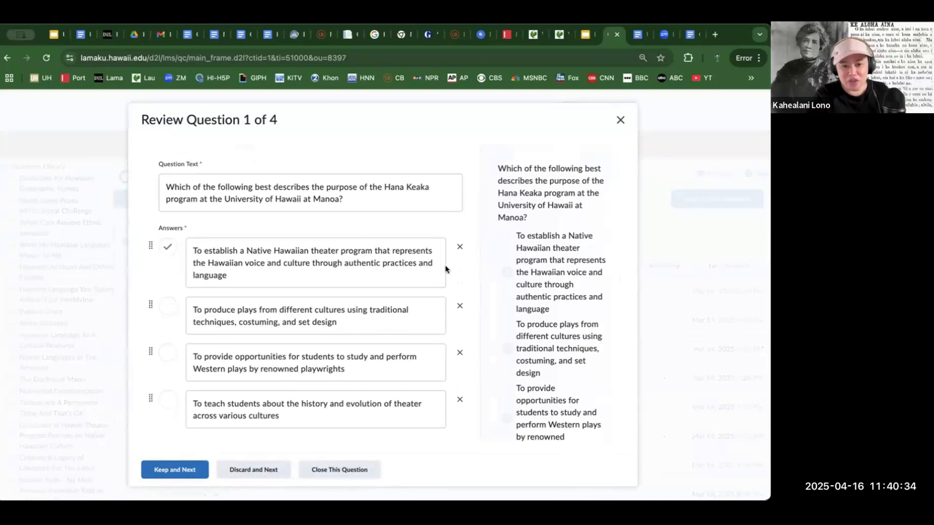
left_click(322, 265)
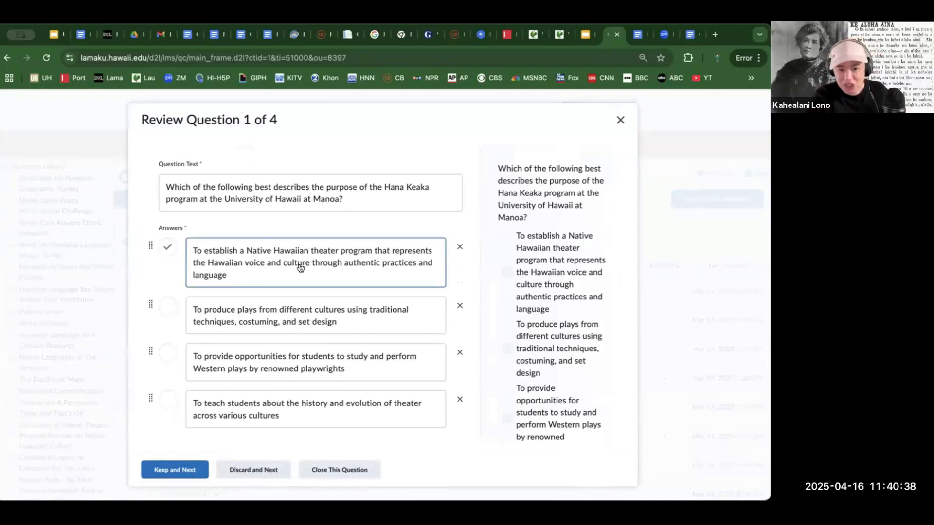
left_click(269, 311)
left_click(271, 358)
left_click(297, 416)
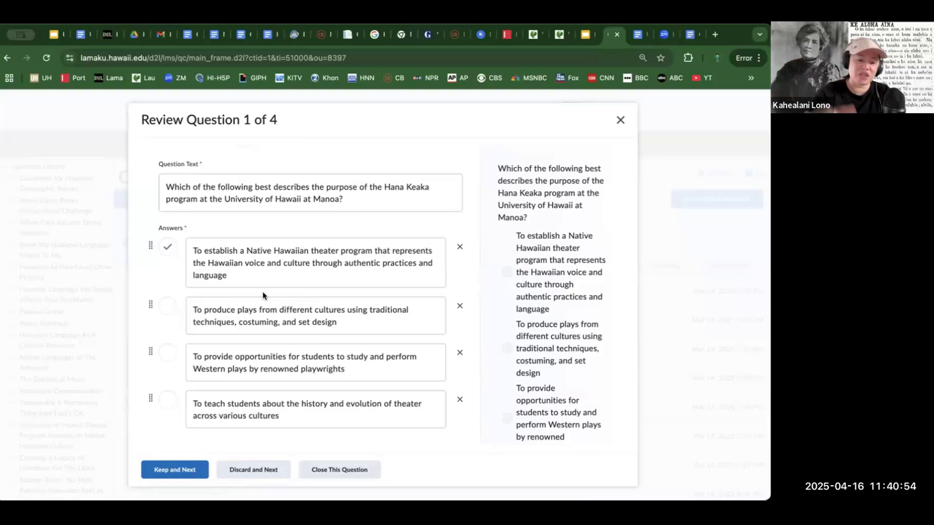
left_click(173, 469)
- Review the second generated question, on the challenges of establishing the Hana Keaka program, and keep it
scroll(254, 306, "down", 1)
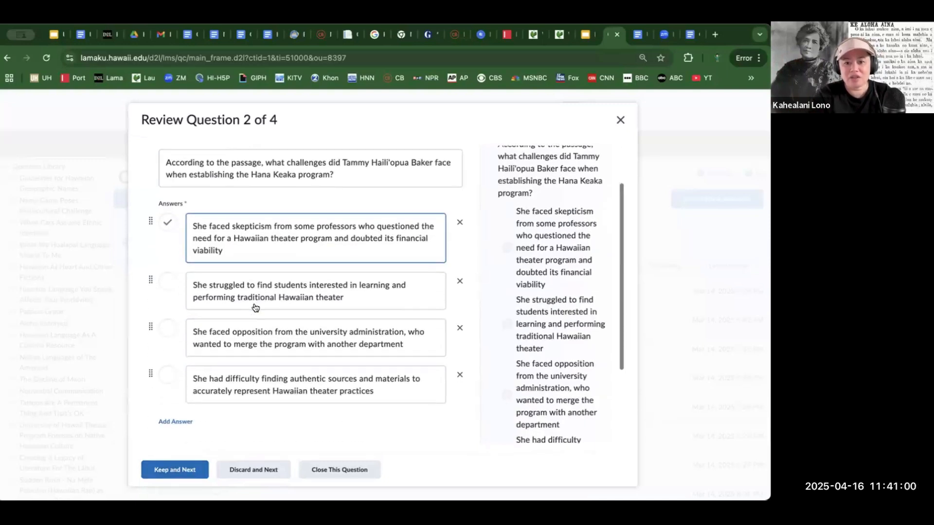
scroll(254, 306, "up", 1)
scroll(254, 307, "down", 2)
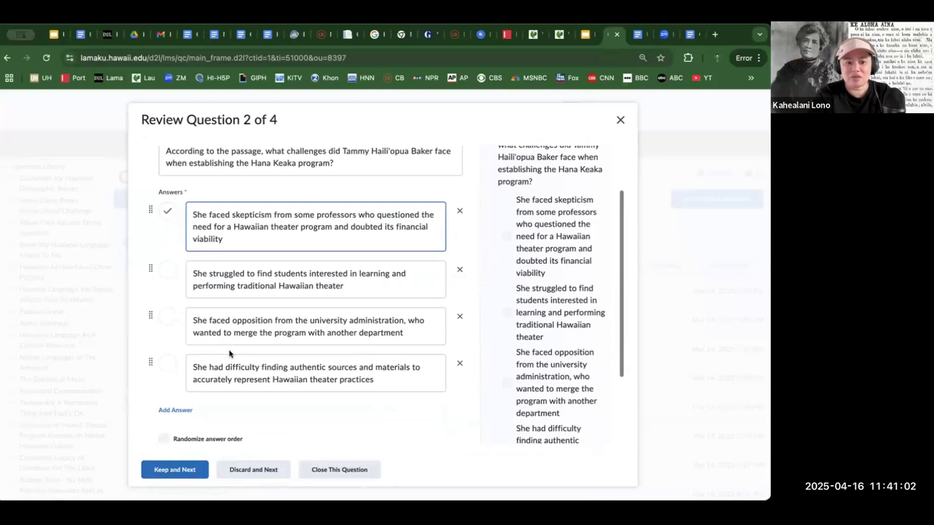
left_click(190, 465)
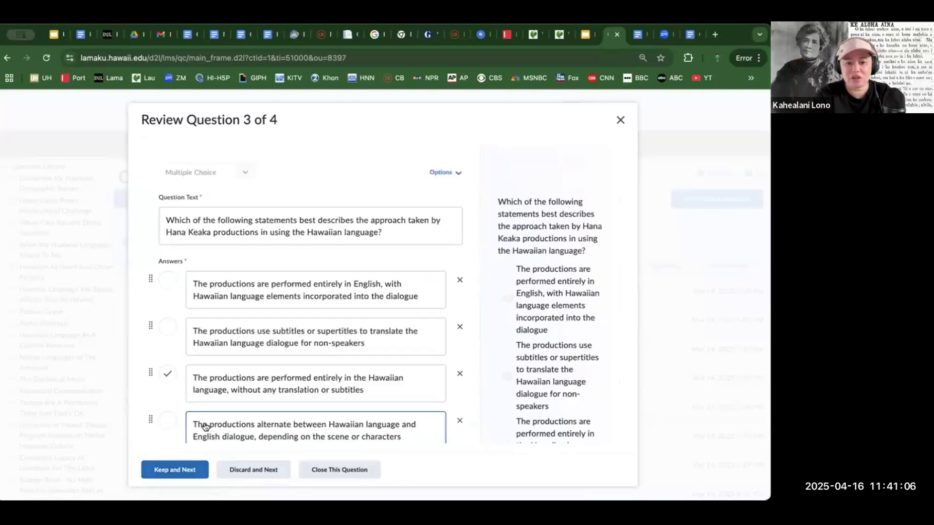
- Review the third generated question, on the use of the Hawaiian language in Hana Keaka productions, and keep it and the fourth question
scroll(205, 427, "down", 1)
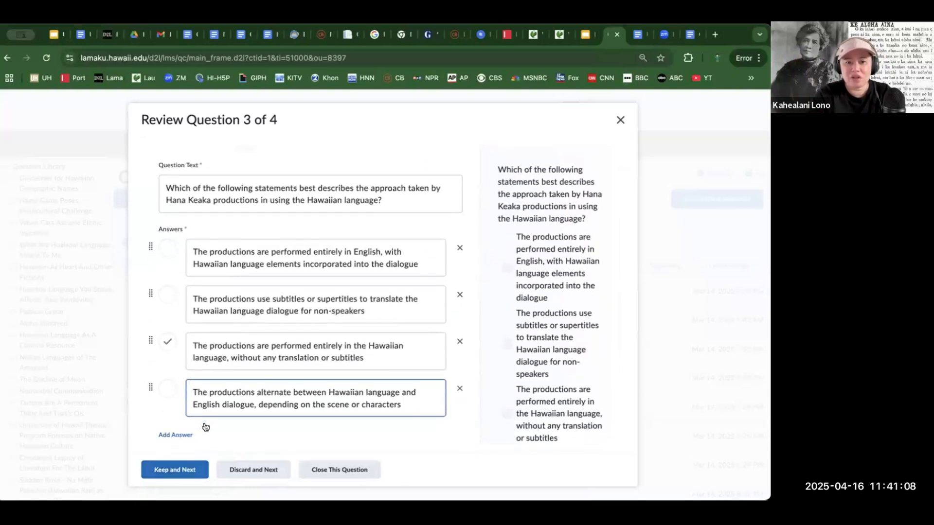
left_click(170, 470)
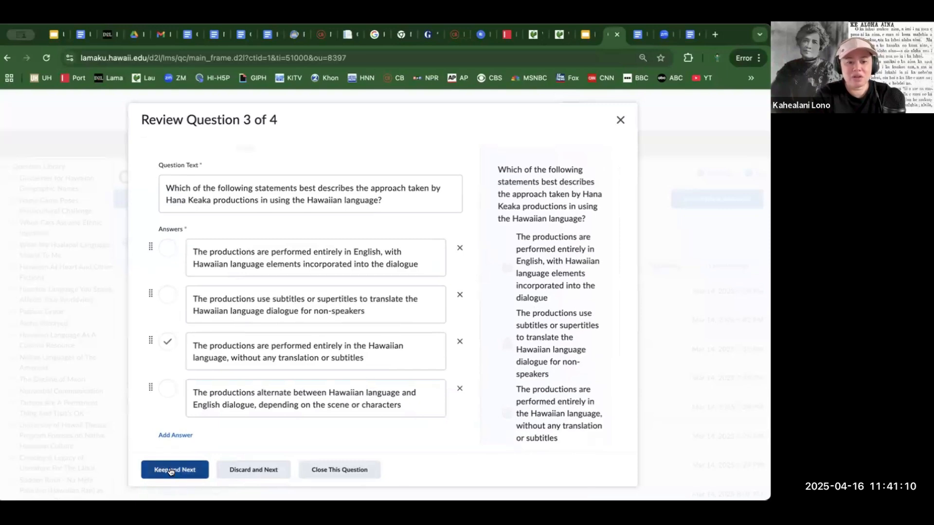
left_click(171, 469)
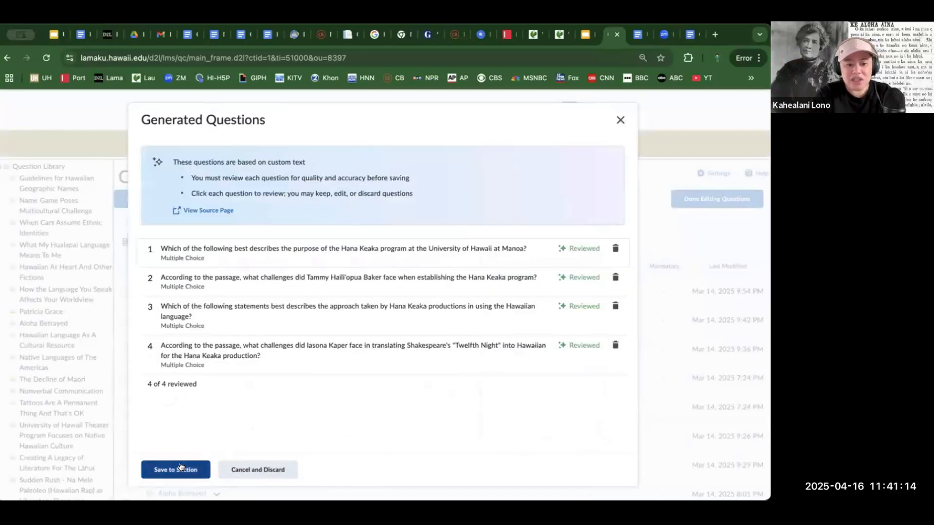
- Save the reviewed questions to a new section titled Hana Keaka in the Question Library
left_click(182, 468)
left_click(157, 468)
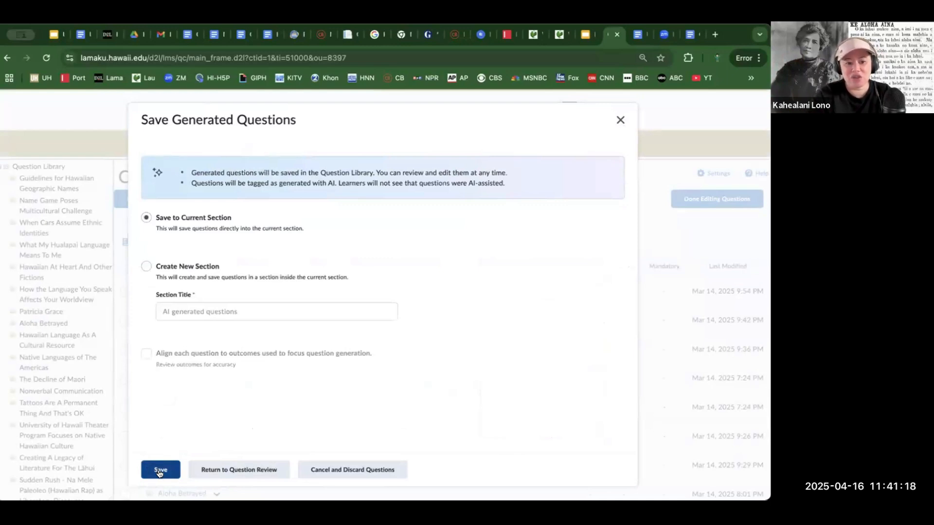
left_click(146, 267)
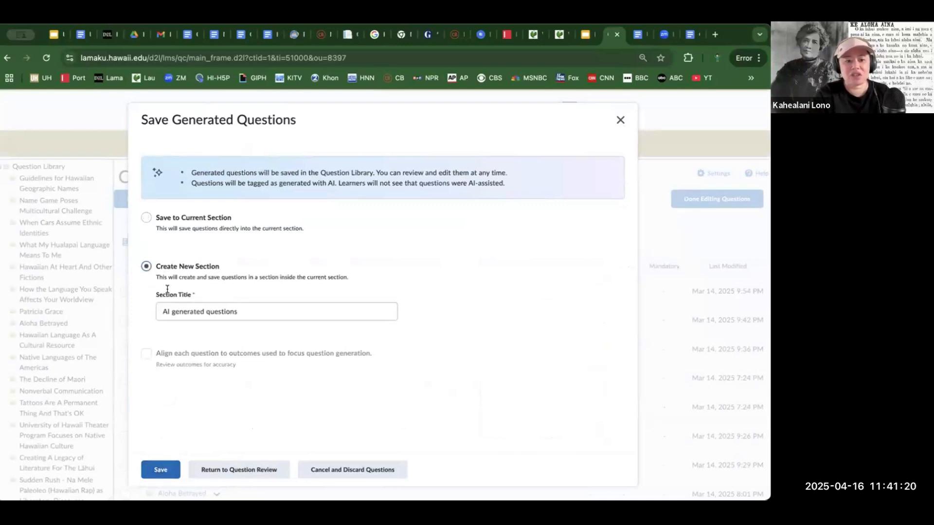
triple_click(188, 310)
type("Hana K")
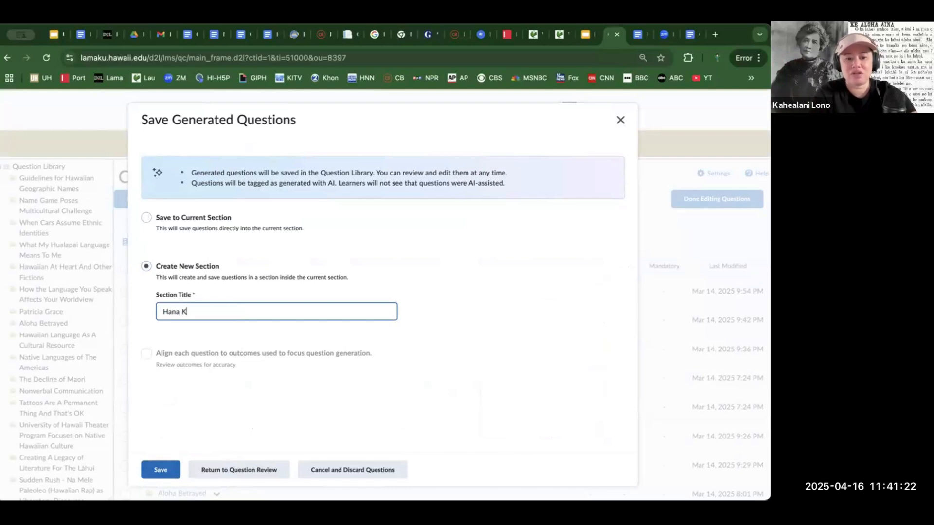
type("eaka")
left_click(159, 469)
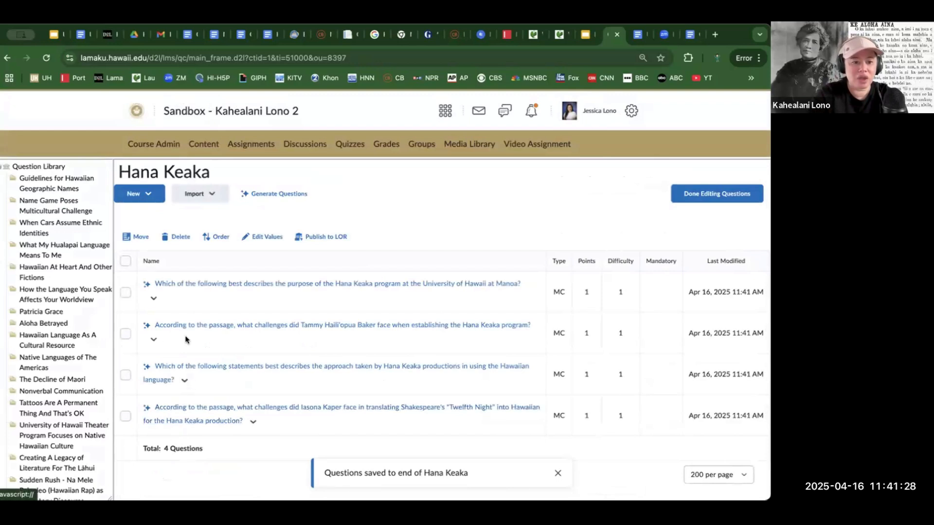
scroll(80, 343, "down", 4)
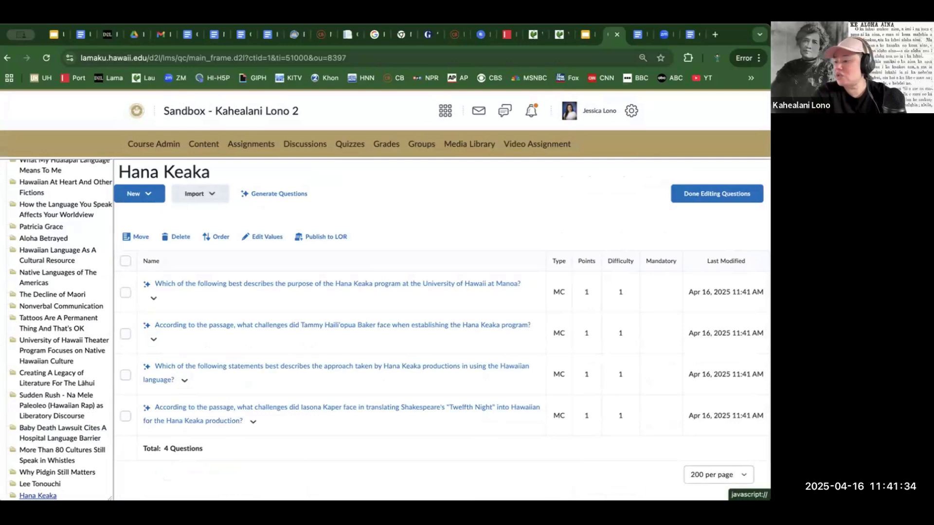
- Start another question generation in the Hana Keaka section with Custom Text as the content source, and paste the article as source text
left_click(265, 194)
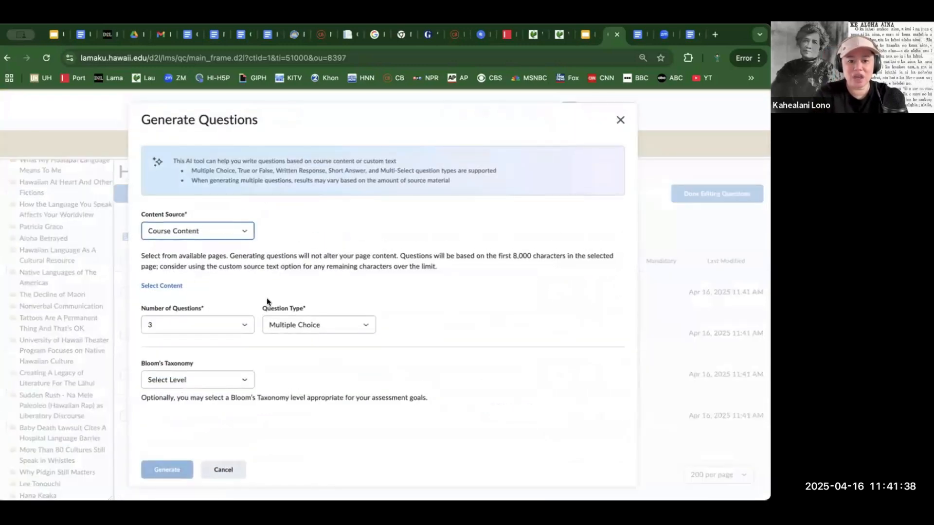
left_click(222, 234)
left_click(219, 243)
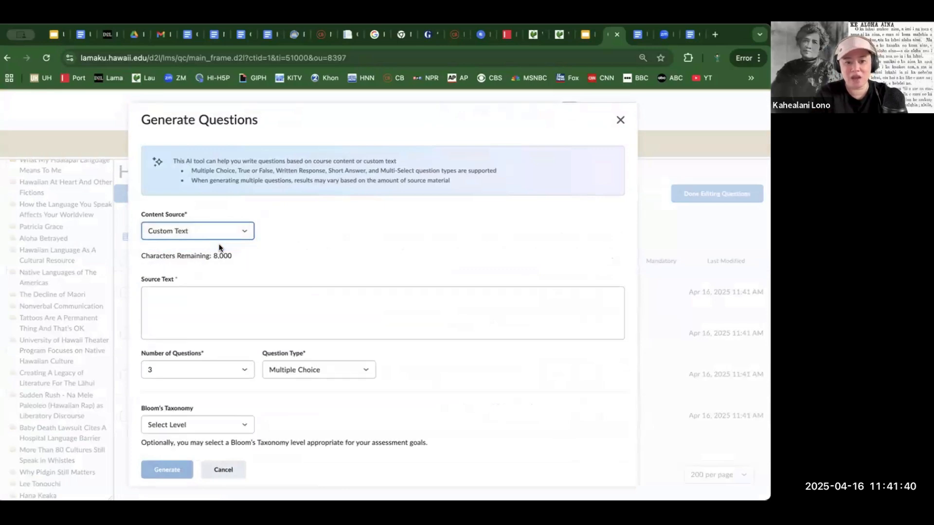
left_click(199, 300)
key("ctrl+v")
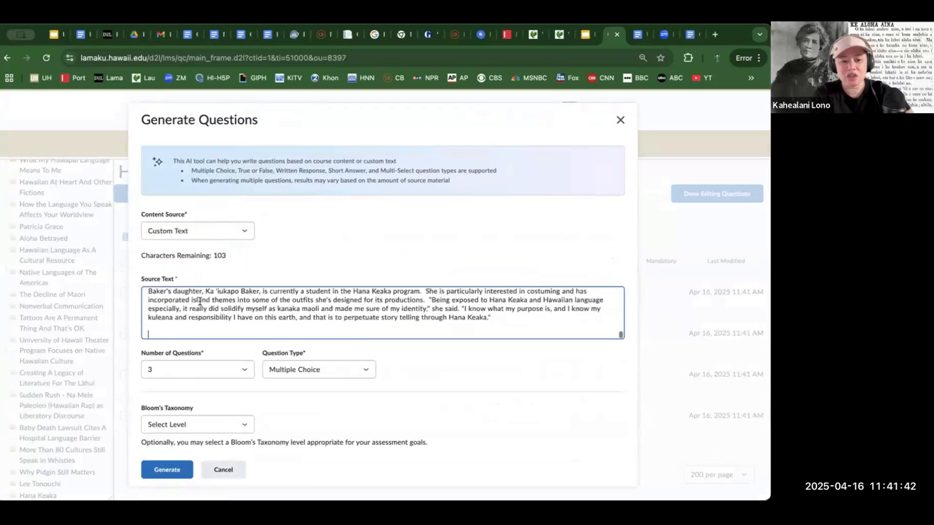
scroll(200, 301, "up", 15)
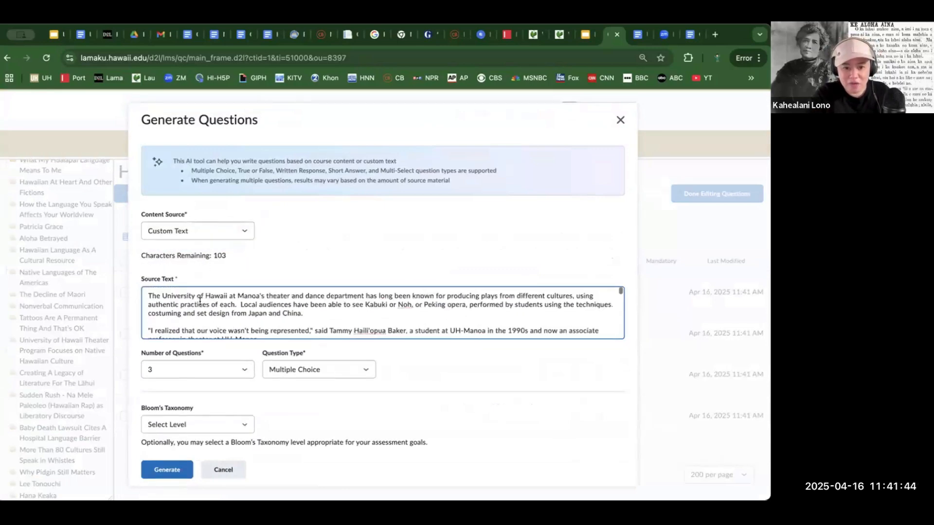
- Generate 2 Multi-Select questions at the Remember level of Bloom's Taxonomy
left_click(302, 370)
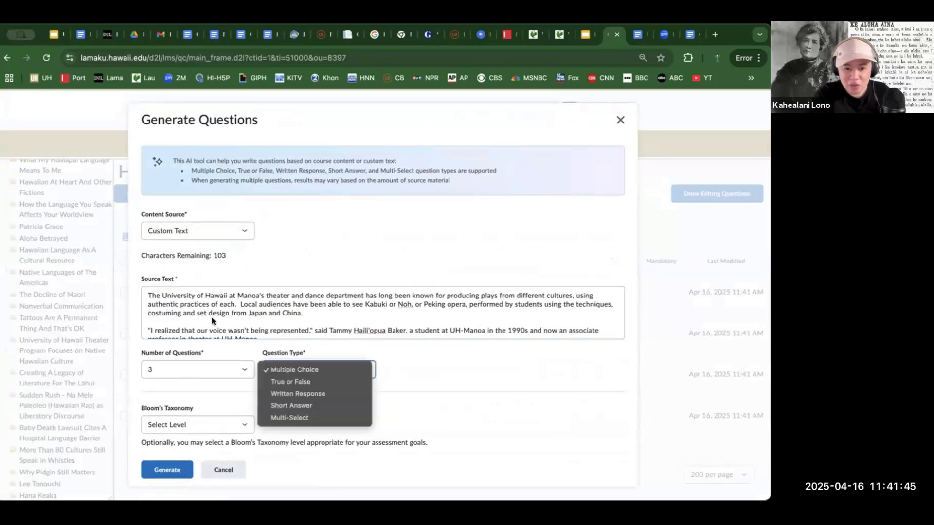
left_click(283, 414)
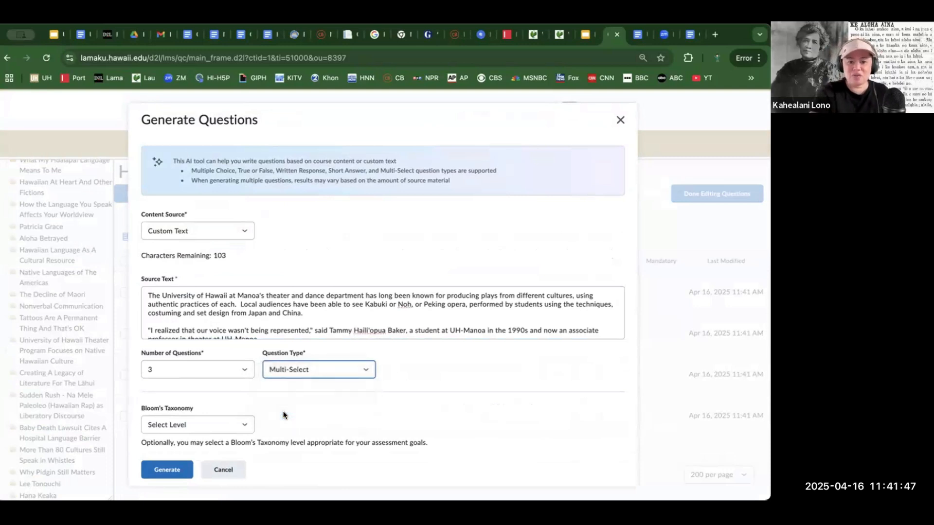
left_click(235, 370)
left_click(231, 359)
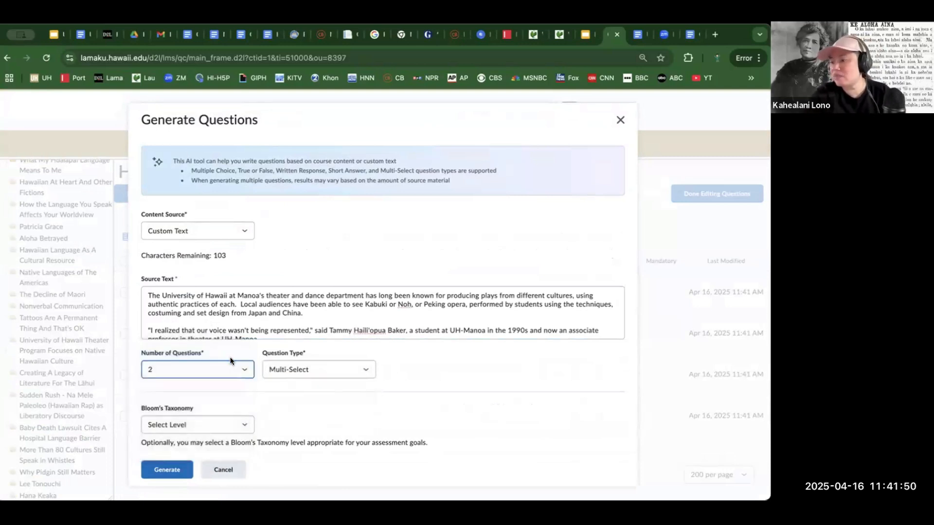
left_click(214, 419)
scroll(221, 440, "down", 2)
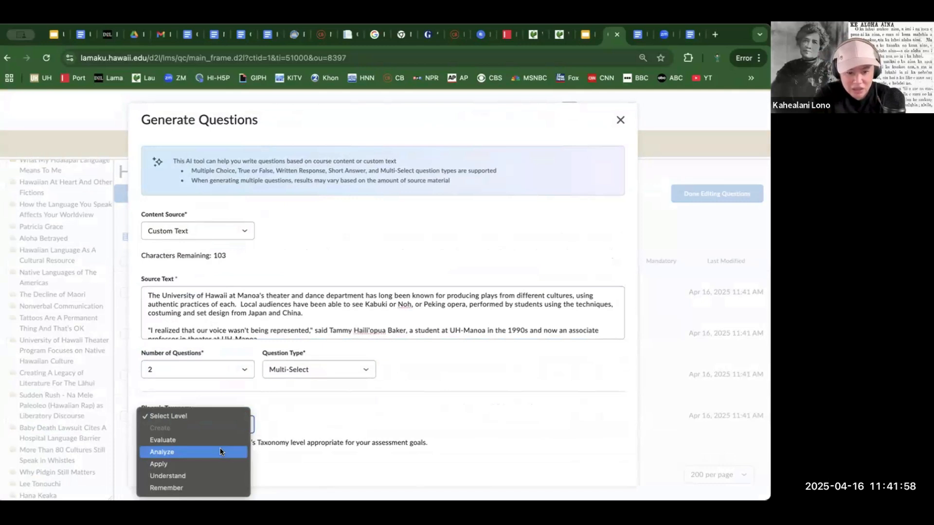
left_click(183, 487)
left_click(154, 468)
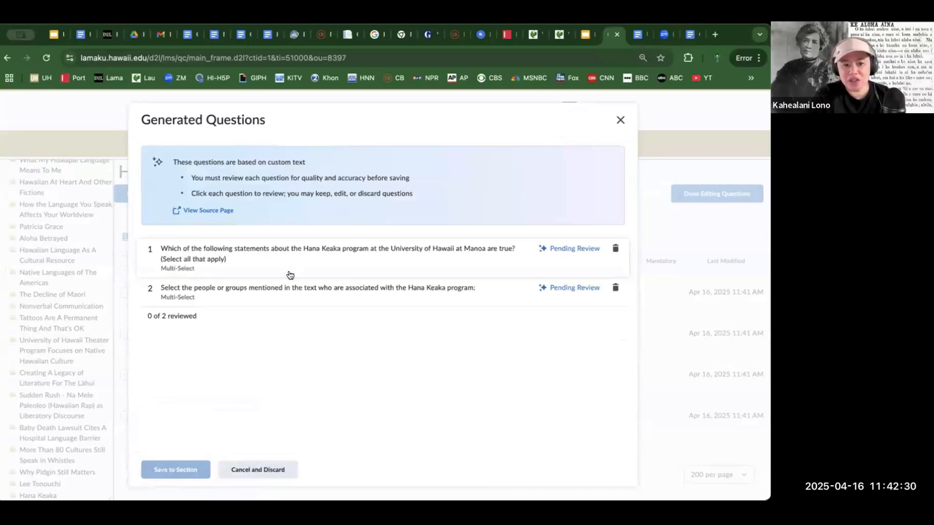
- Review the answers of the first multi-select question, on true statements about the Hana Keaka program, and keep it
left_click(568, 248)
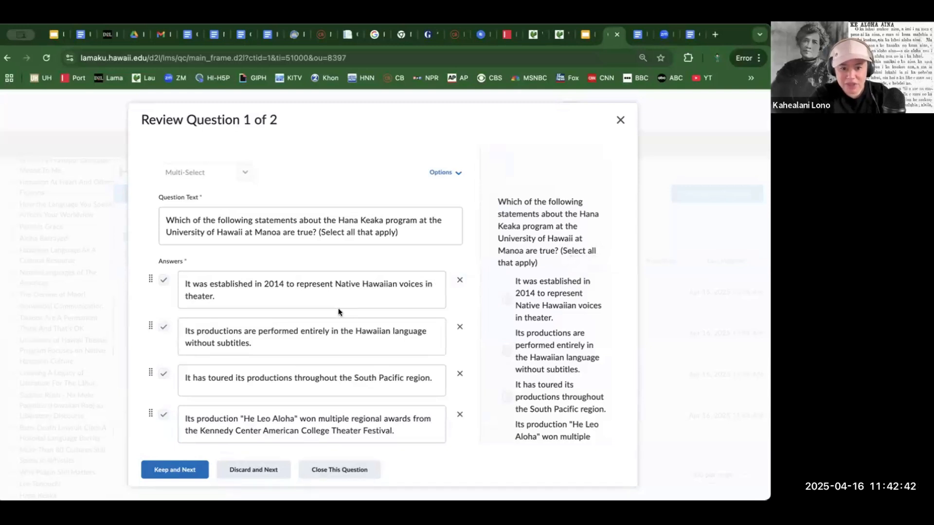
scroll(345, 298, "down", 1)
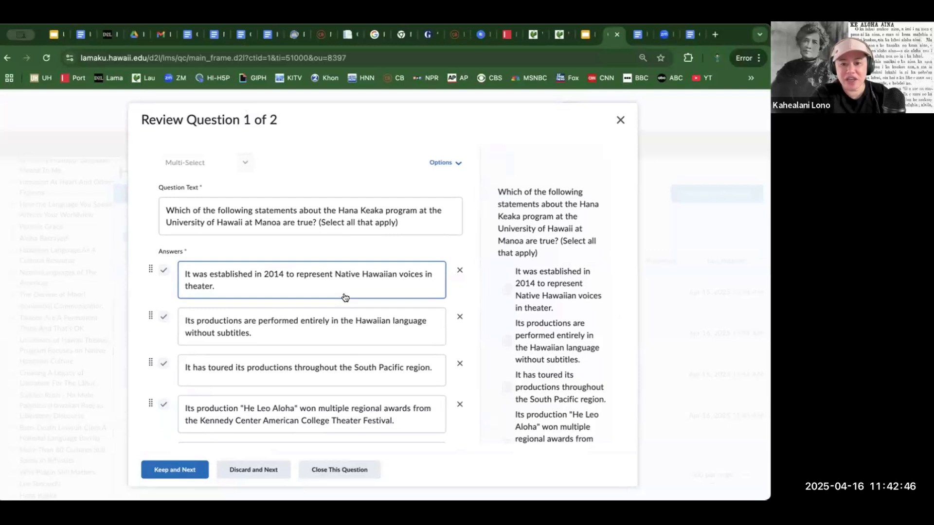
scroll(344, 296, "down", 1)
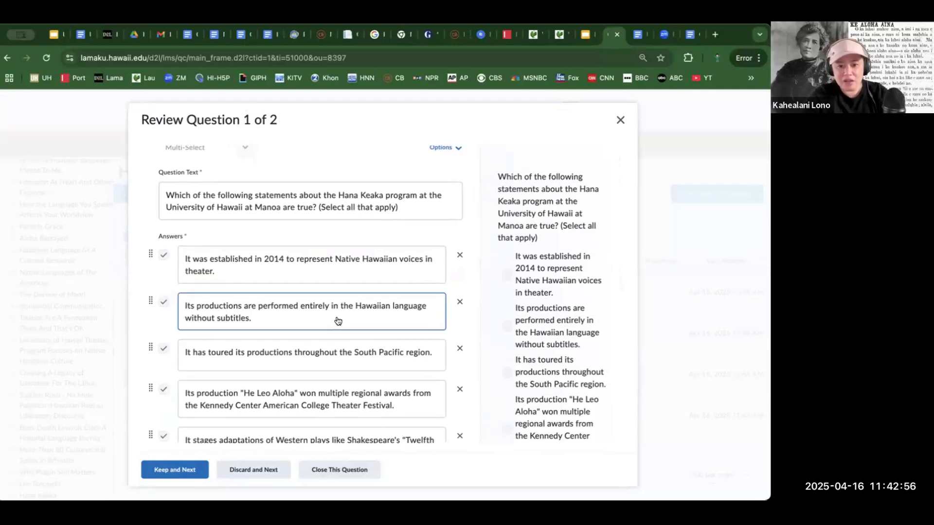
scroll(338, 321, "down", 1)
scroll(338, 321, "down", 3)
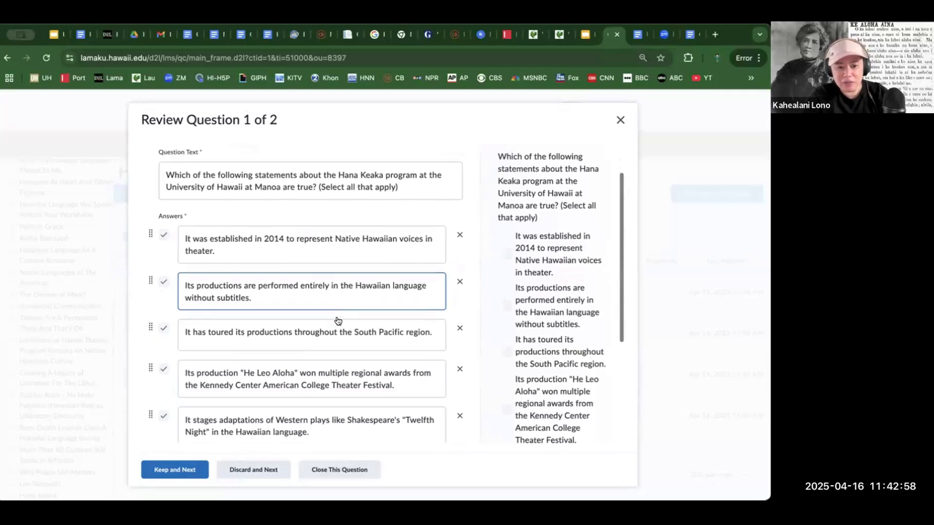
left_click(339, 324)
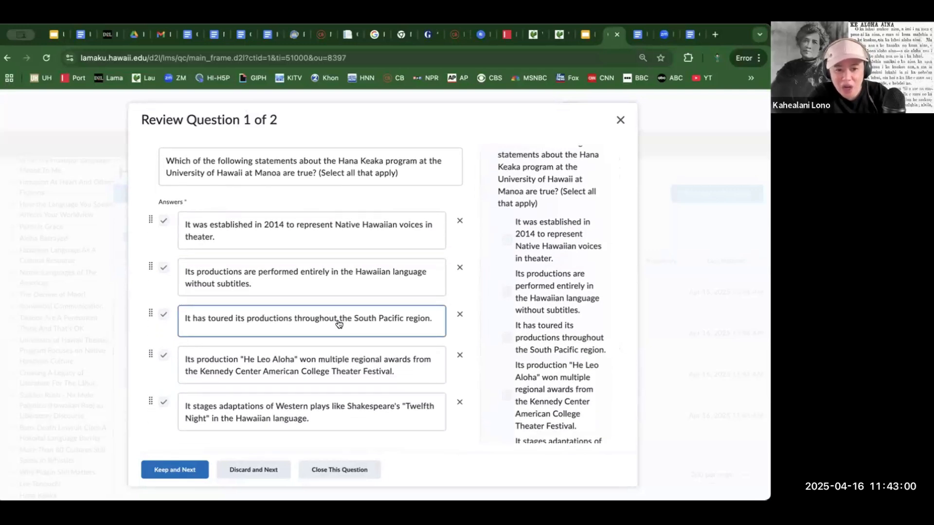
scroll(339, 325, "down", 1)
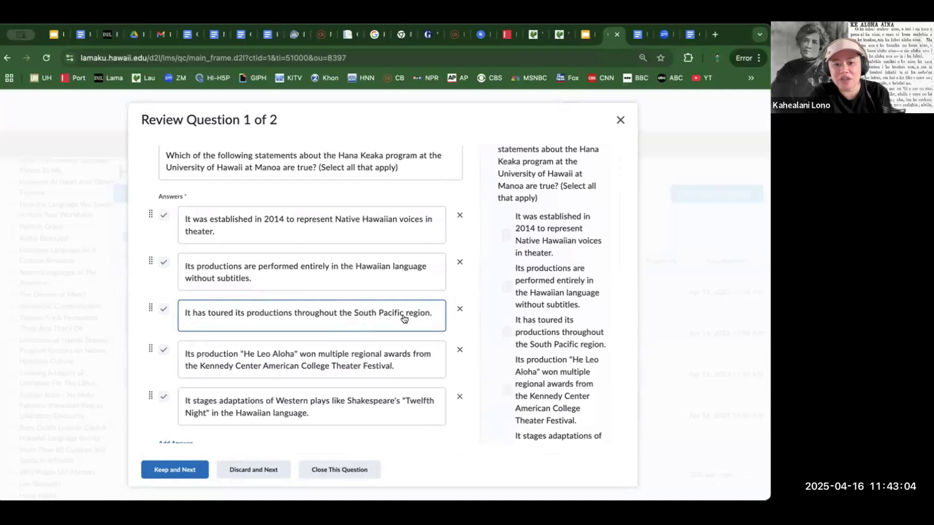
left_click(410, 351)
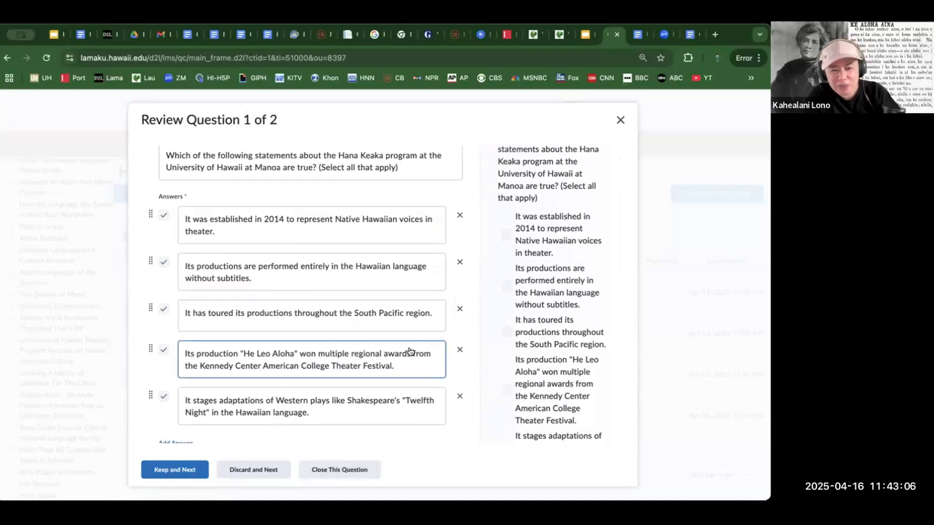
scroll(410, 352, "down", 3)
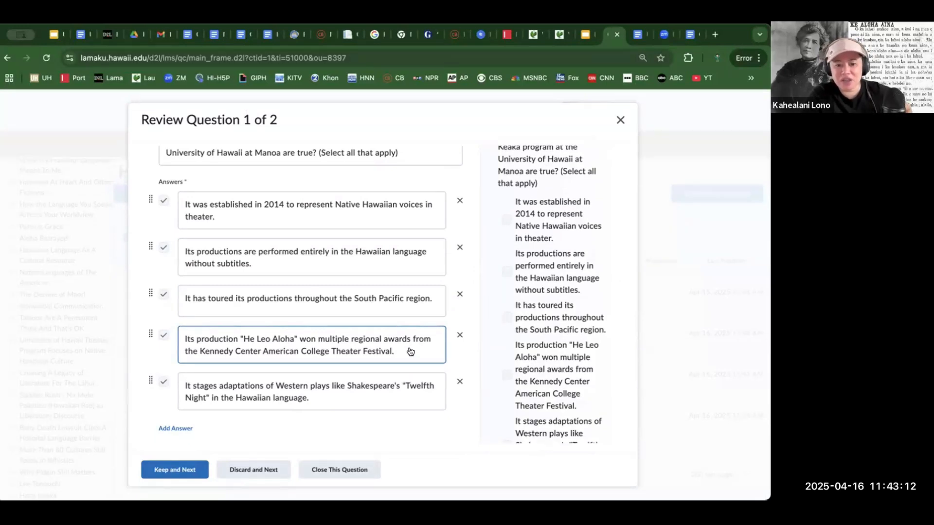
scroll(411, 352, "down", 3)
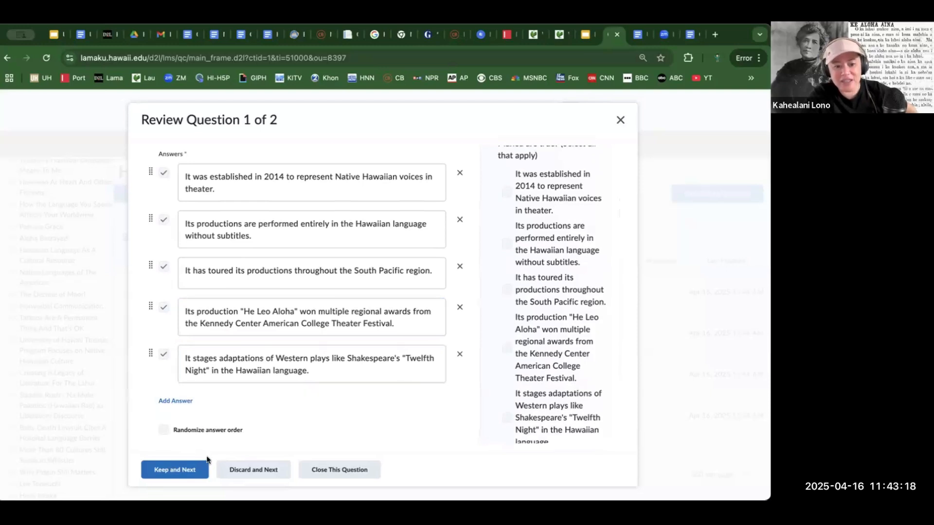
left_click(181, 469)
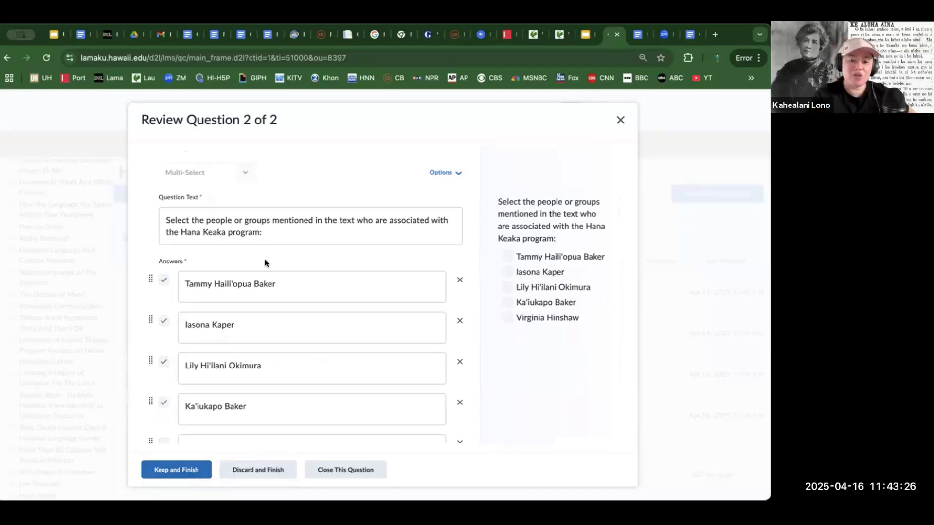
- Review the answers of the second multi-select question, on people or groups associated with the Hana Keaka program, and keep it
left_click(286, 285)
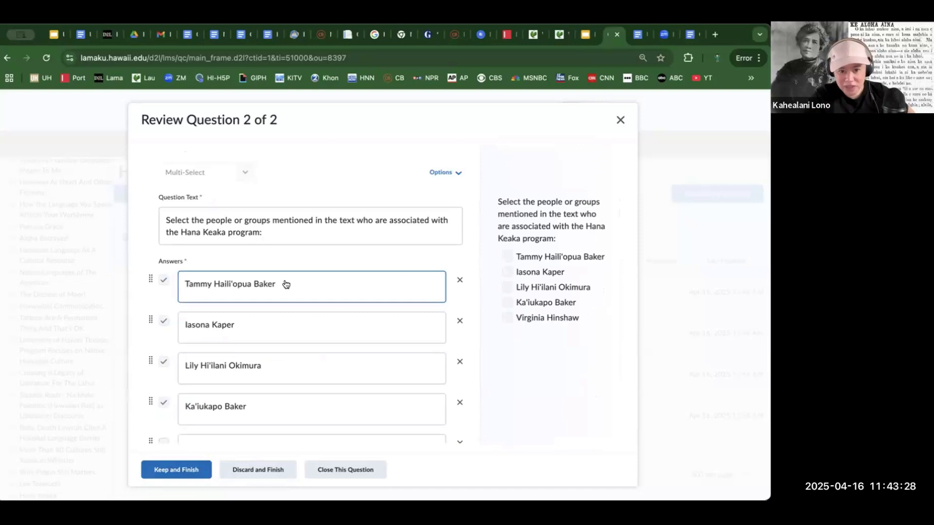
left_click(278, 325)
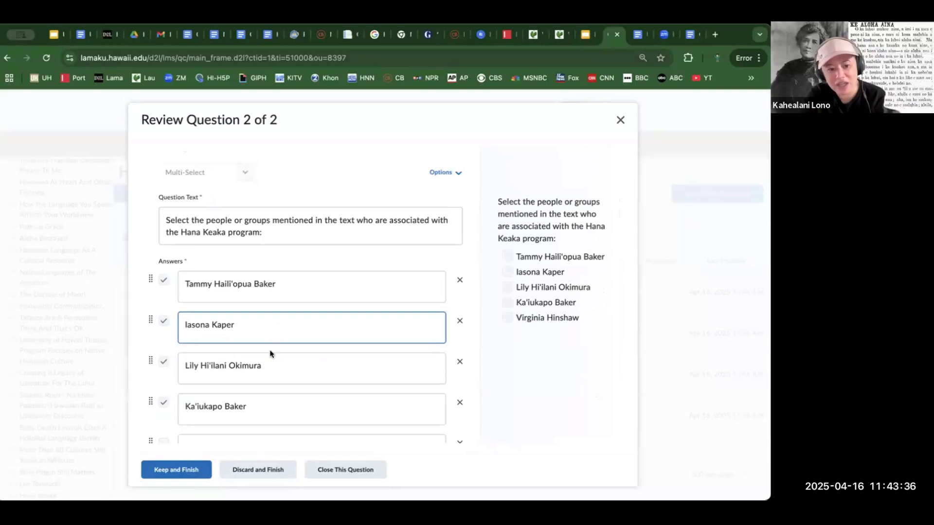
left_click(270, 364)
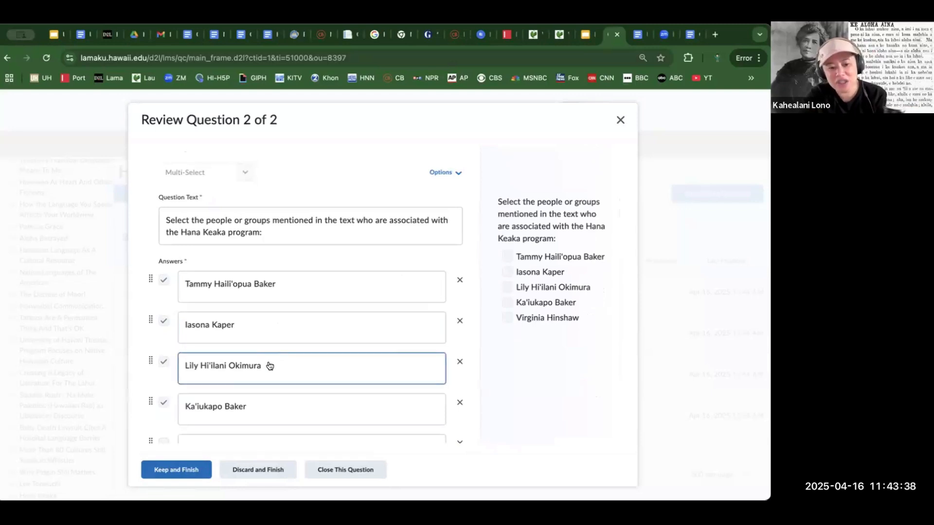
scroll(269, 365, "down", 2)
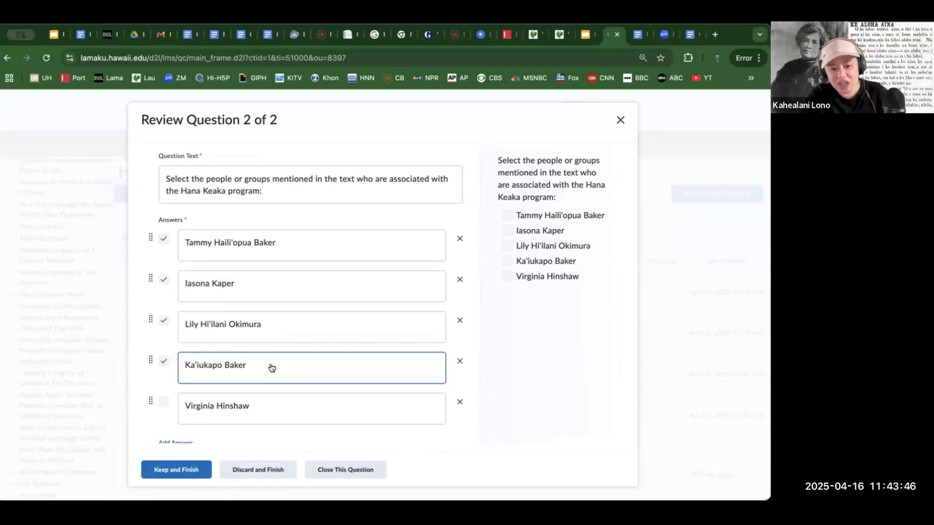
scroll(271, 368, "down", 2)
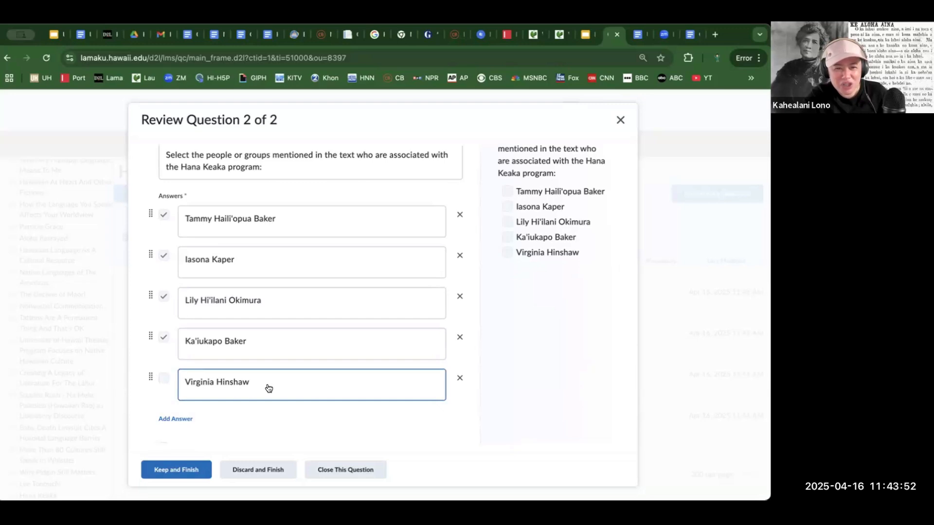
scroll(268, 388, "down", 1)
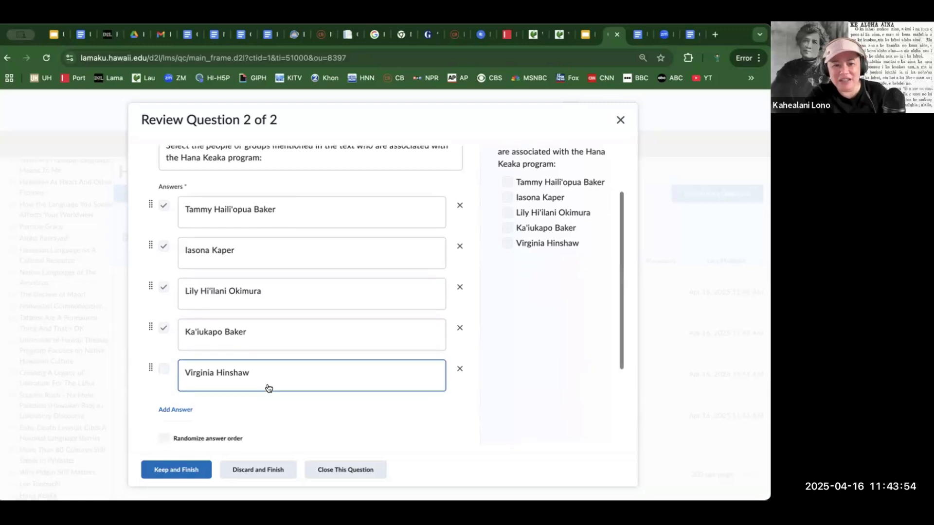
scroll(269, 388, "up", 2)
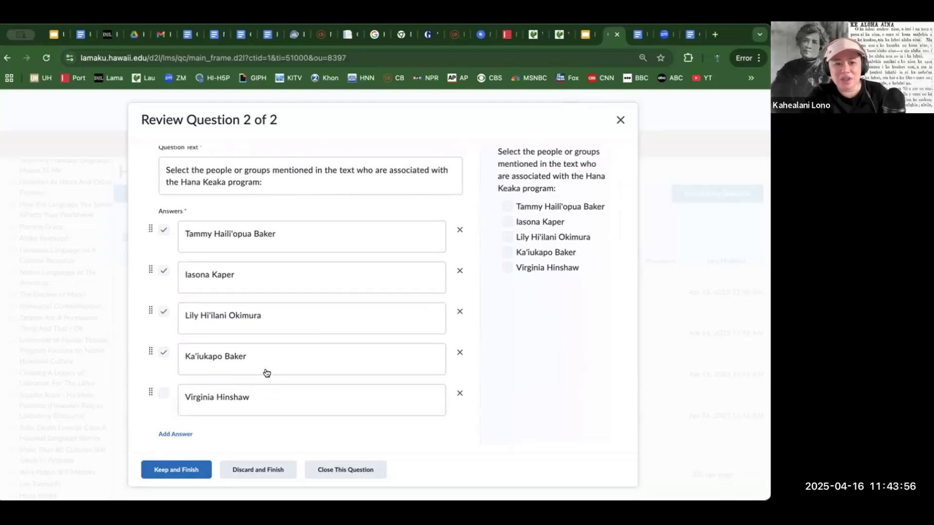
scroll(285, 246, "down", 1)
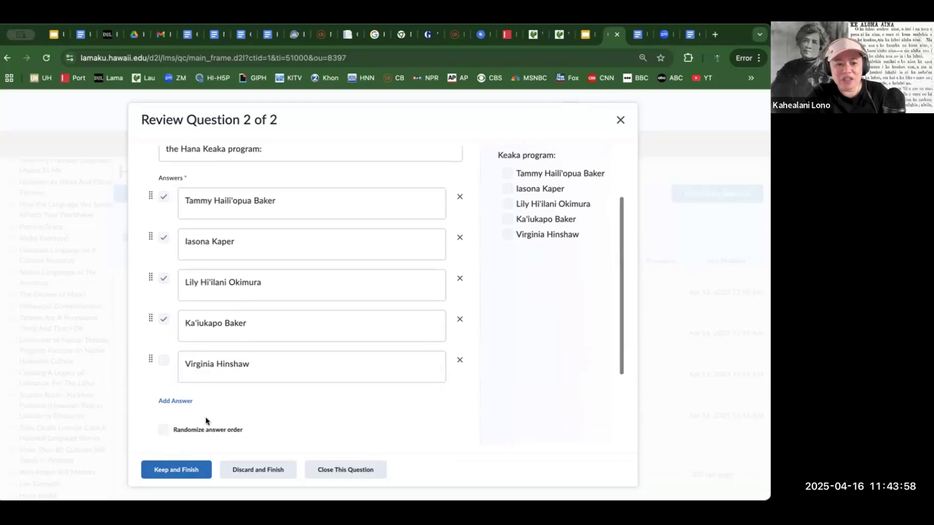
left_click(176, 469)
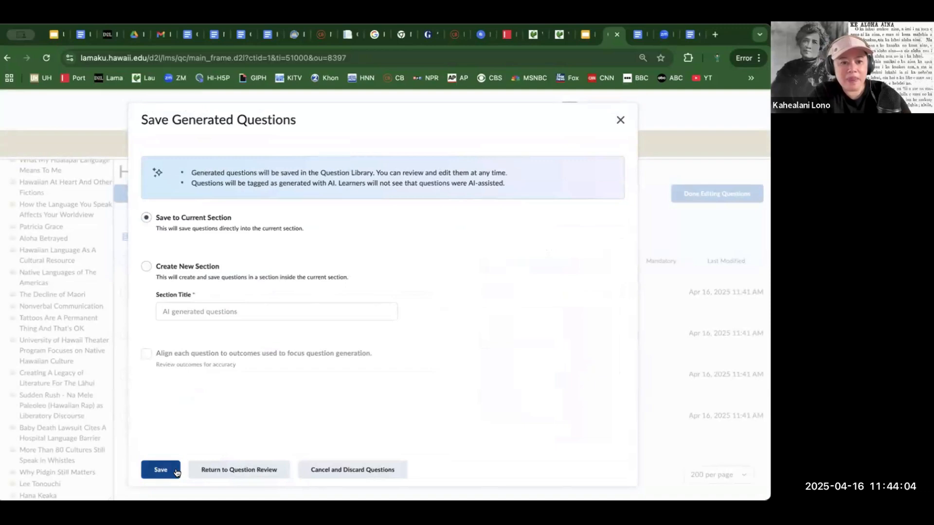
- Save the multi-select questions to the current Hana Keaka section, and switch to the Google Slides presentation
left_click(167, 474)
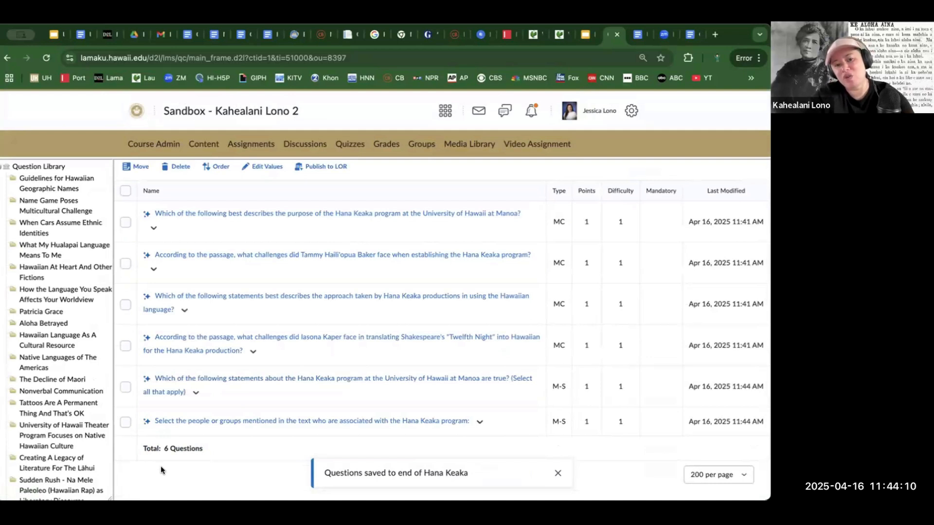
scroll(161, 466, "up", 3)
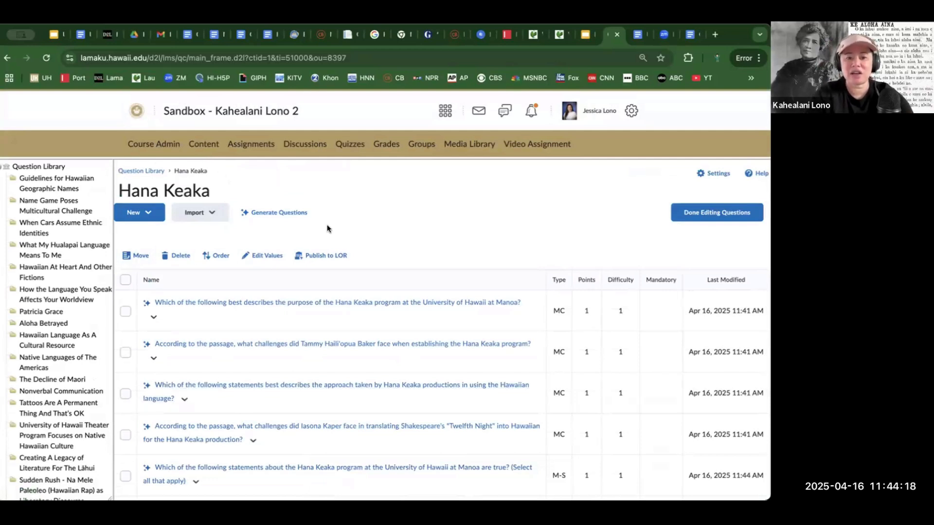
left_click(586, 34)
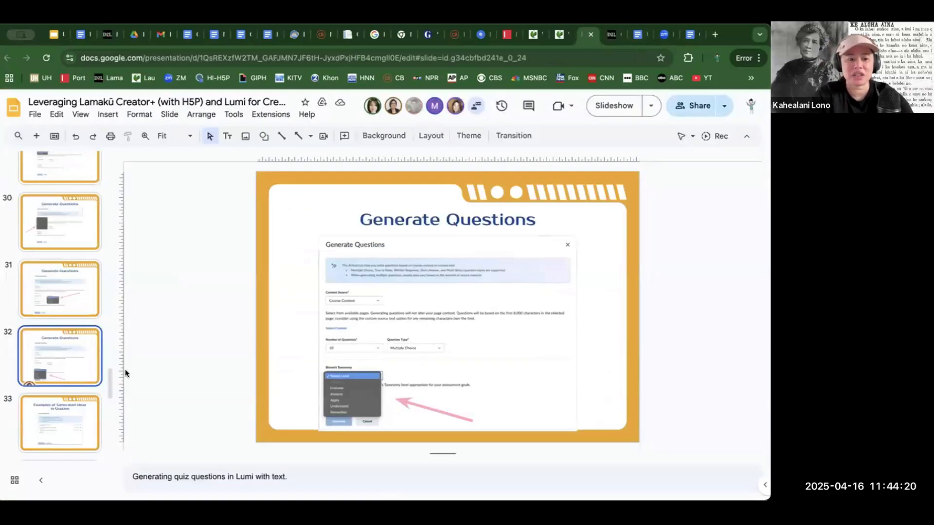